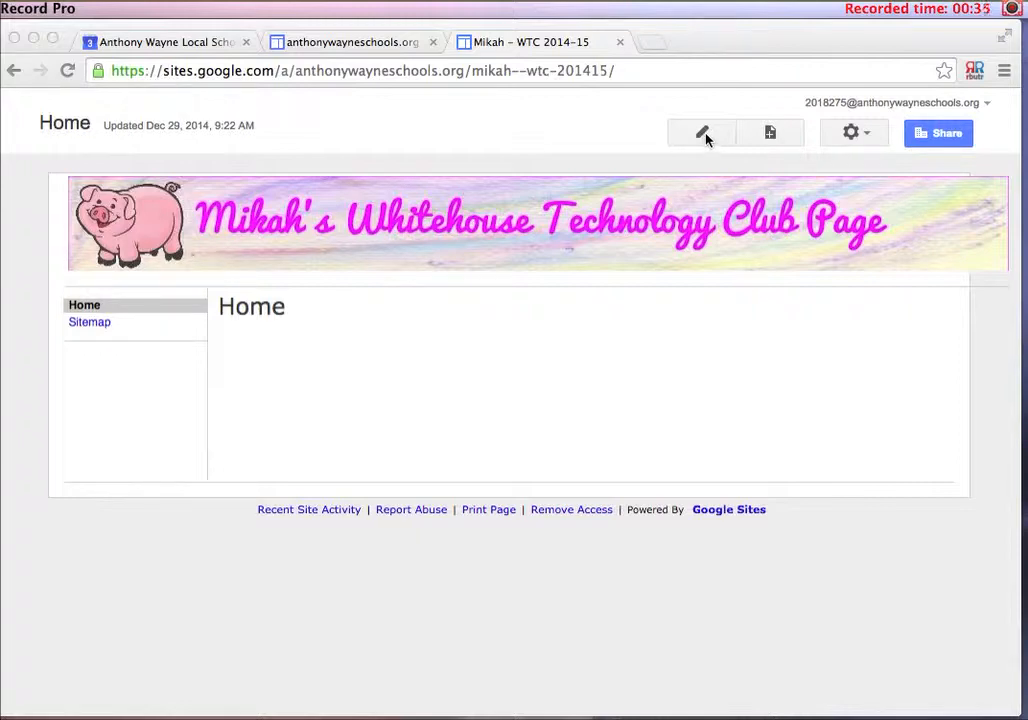
Open the Home page for editing and paste the welcome message about the Tech Club webpage and its project links into its body
{"action": "left_click", "coordinate": [666, 135]}
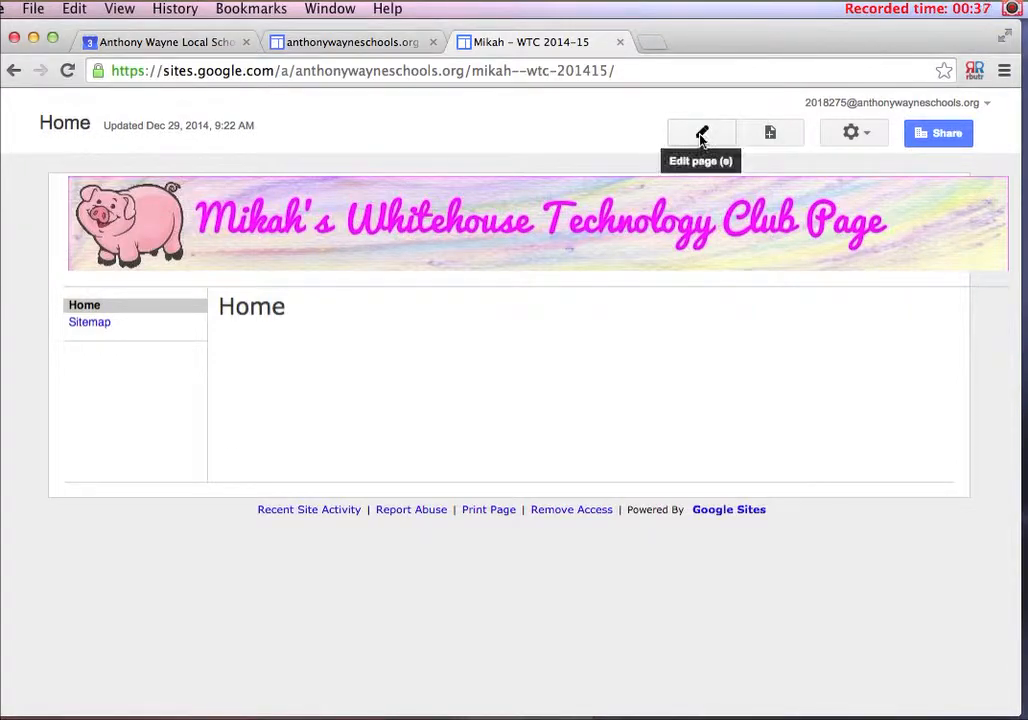
{"action": "left_click", "coordinate": [705, 135]}
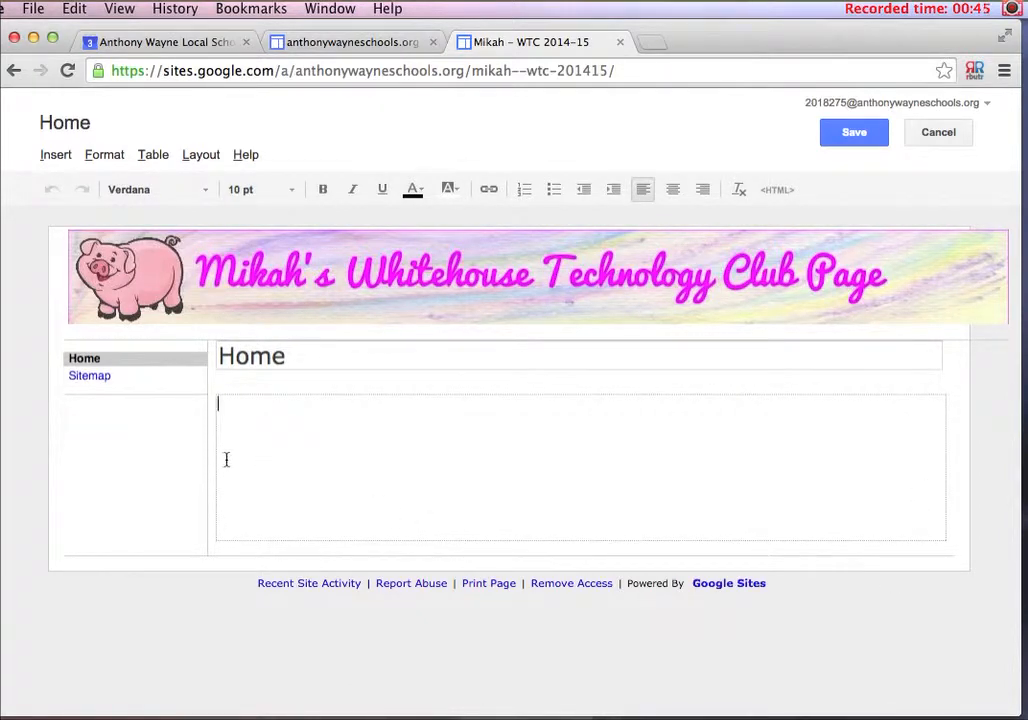
{"action": "left_click", "coordinate": [293, 357]}
{"action": "double_click", "coordinate": [294, 357]}
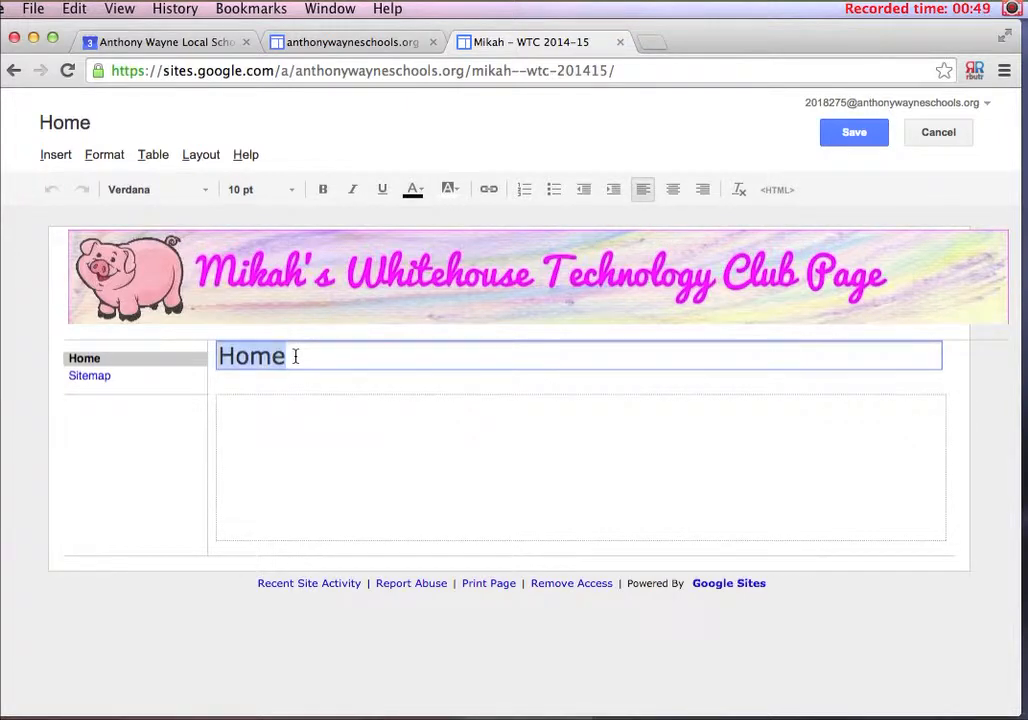
{"action": "left_click", "coordinate": [297, 420]}
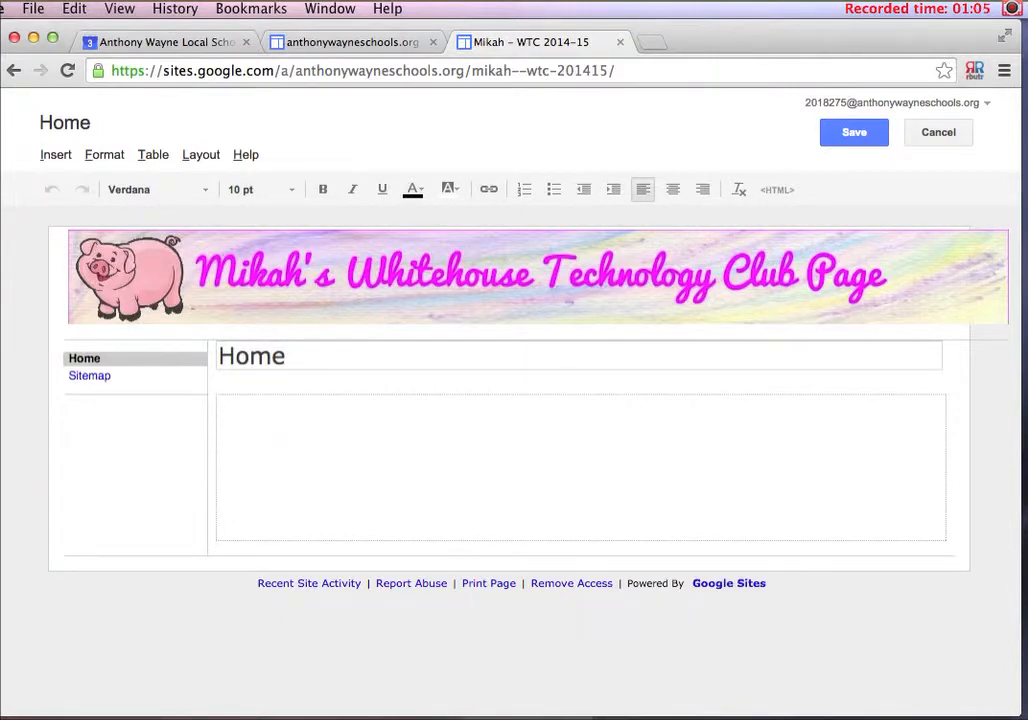
{"action": "key", "text": "super+Tab"}
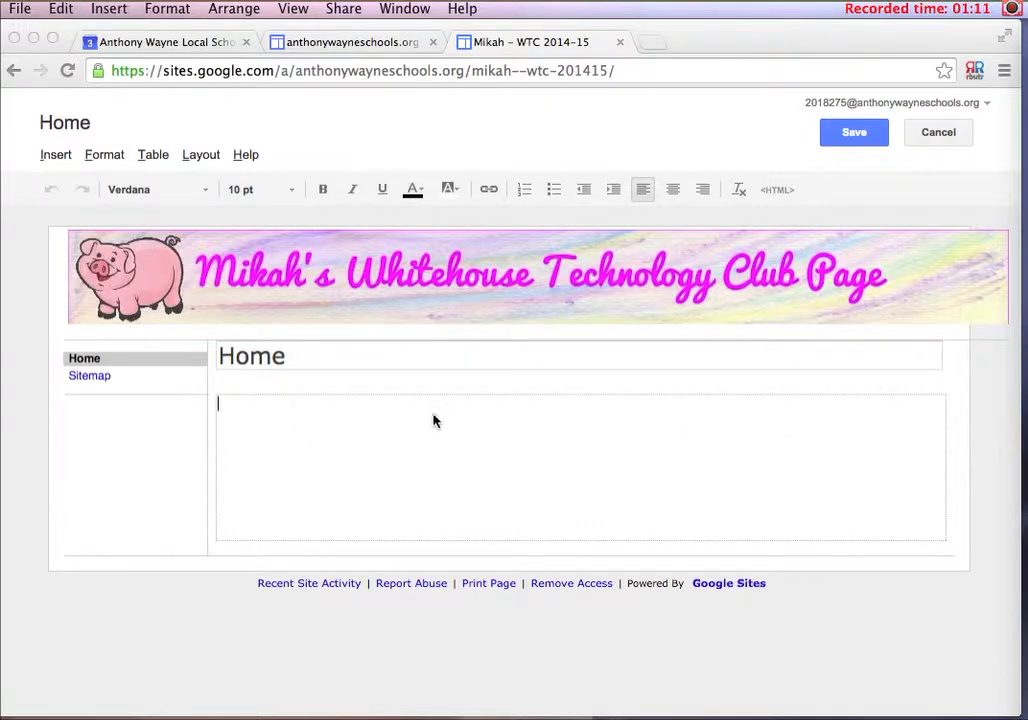
{"action": "left_click", "coordinate": [406, 412]}
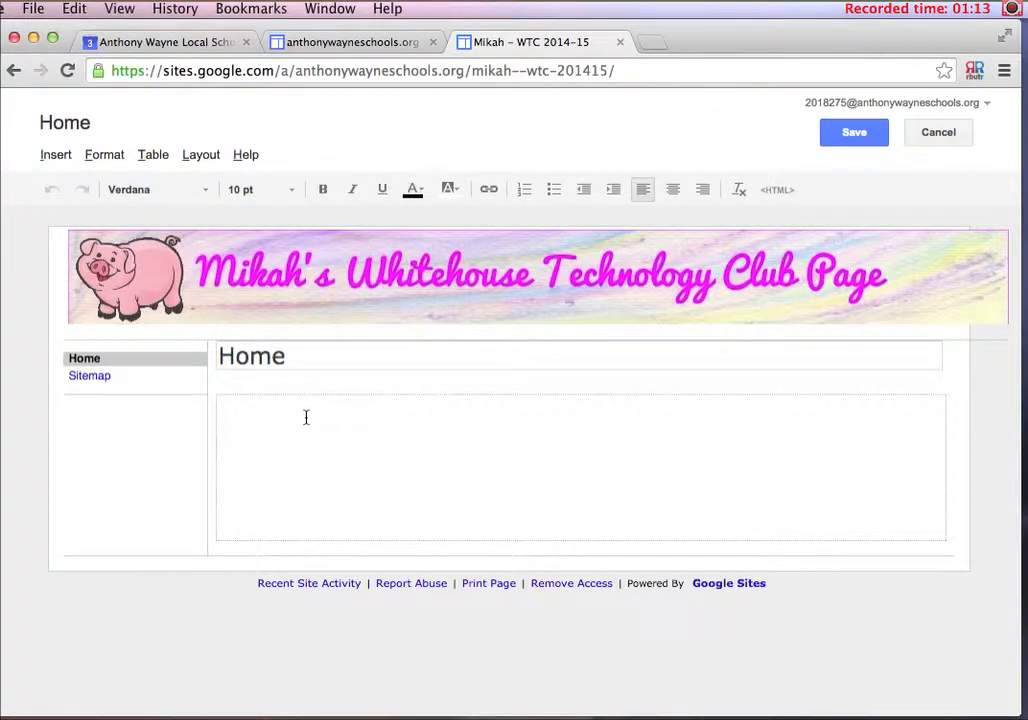
{"action": "type", "text": "Hello!  My name is Mikah!  Welcome to my Tech Club Webpage.  Here you will find links to some of the projects I have created in tech club."}
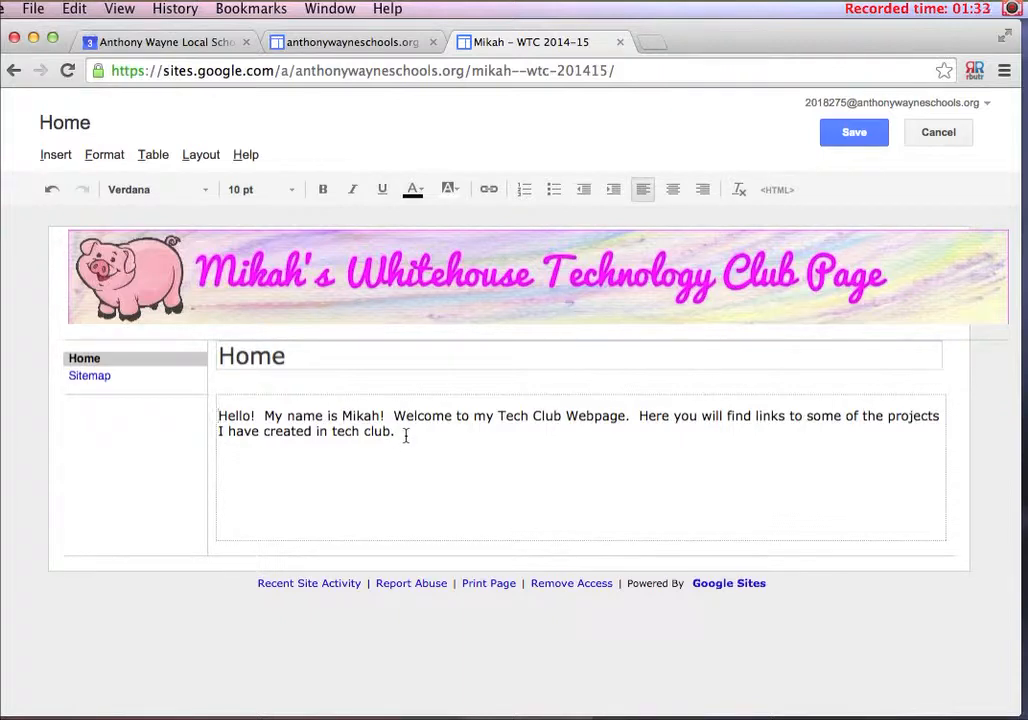
Format the whole welcome message in 16 pt Trebuchet
{"action": "left_click_drag", "start_coordinate": [406, 435], "coordinate": [208, 420]}
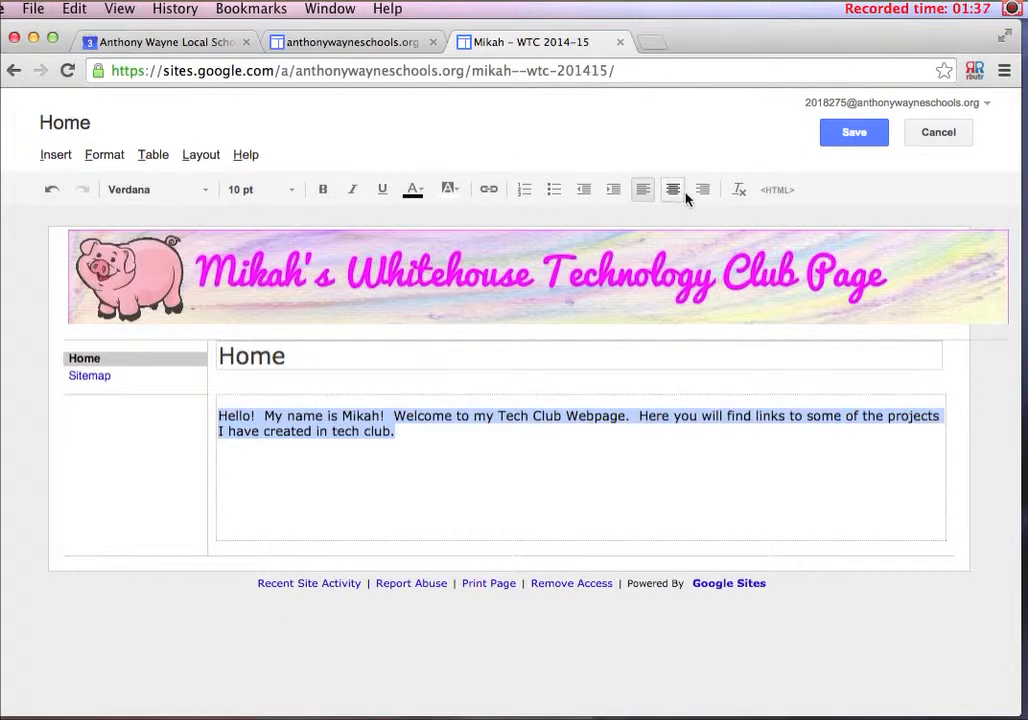
{"action": "left_click", "coordinate": [291, 190]}
{"action": "left_click", "coordinate": [290, 295]}
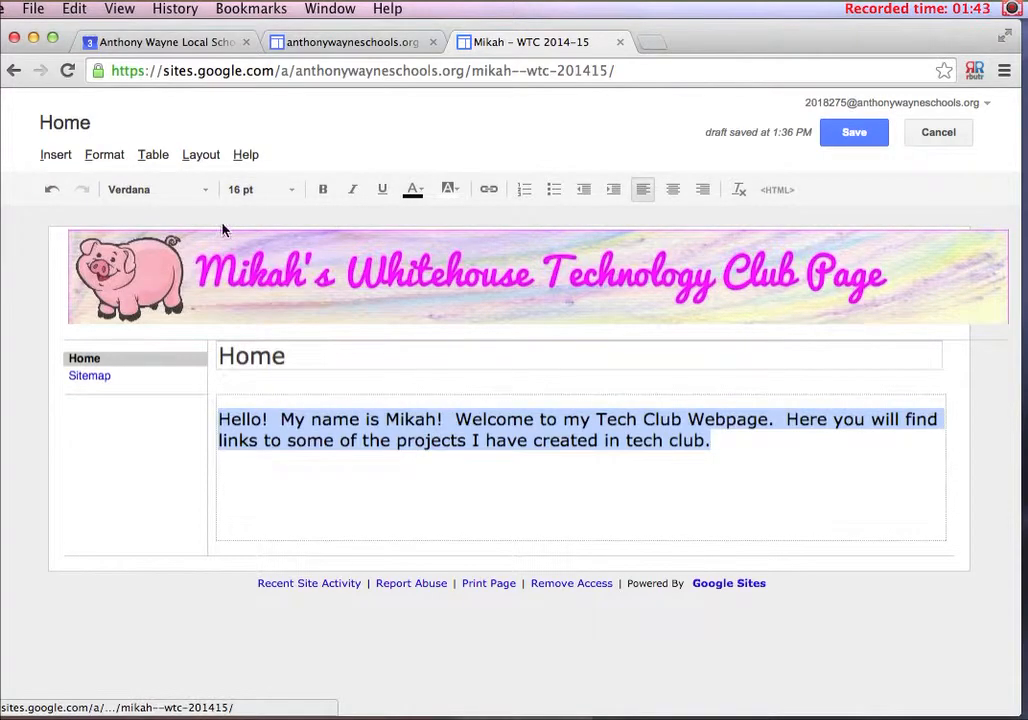
{"action": "left_click", "coordinate": [205, 190]}
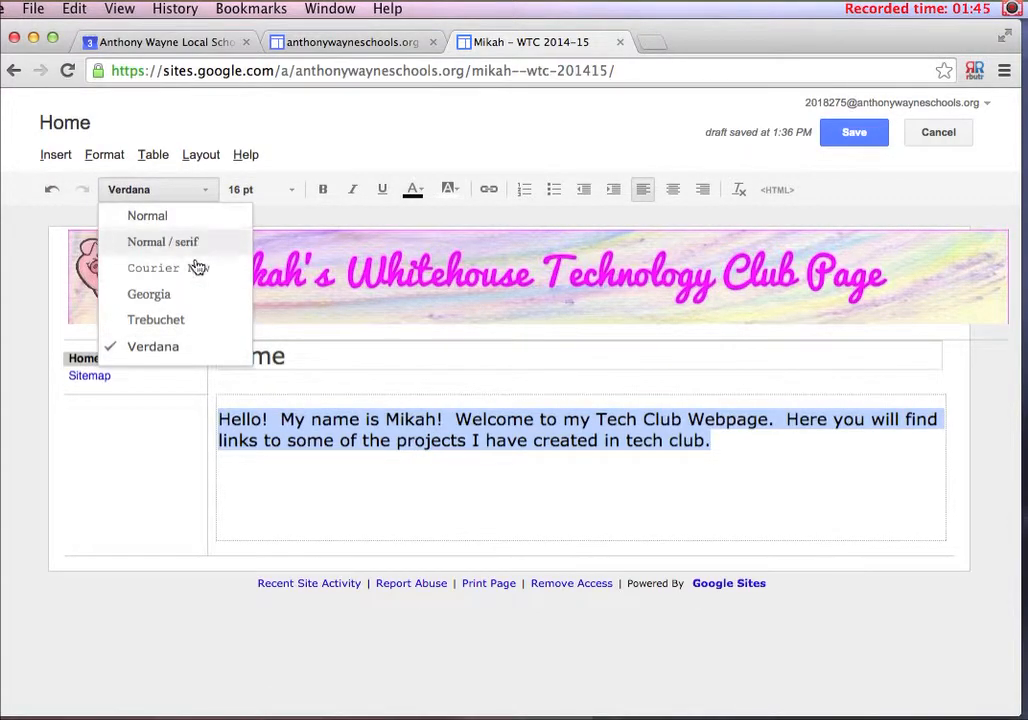
{"action": "left_click", "coordinate": [200, 321]}
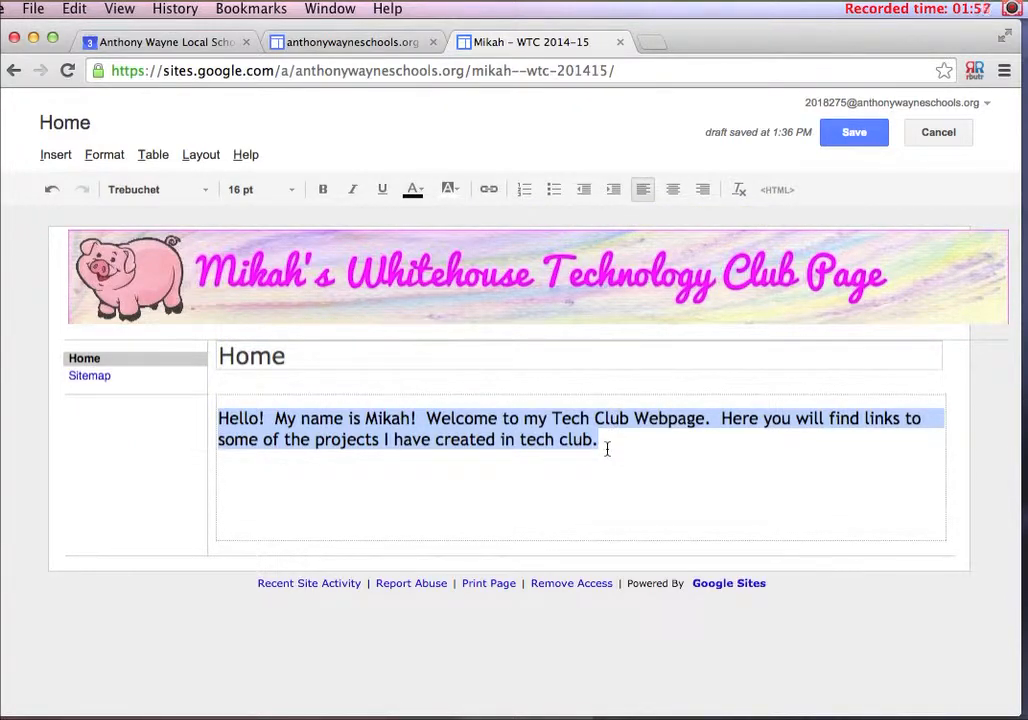
{"action": "left_click_drag", "start_coordinate": [607, 449], "coordinate": [218, 412]}
{"action": "left_click", "coordinate": [1013, 9]}
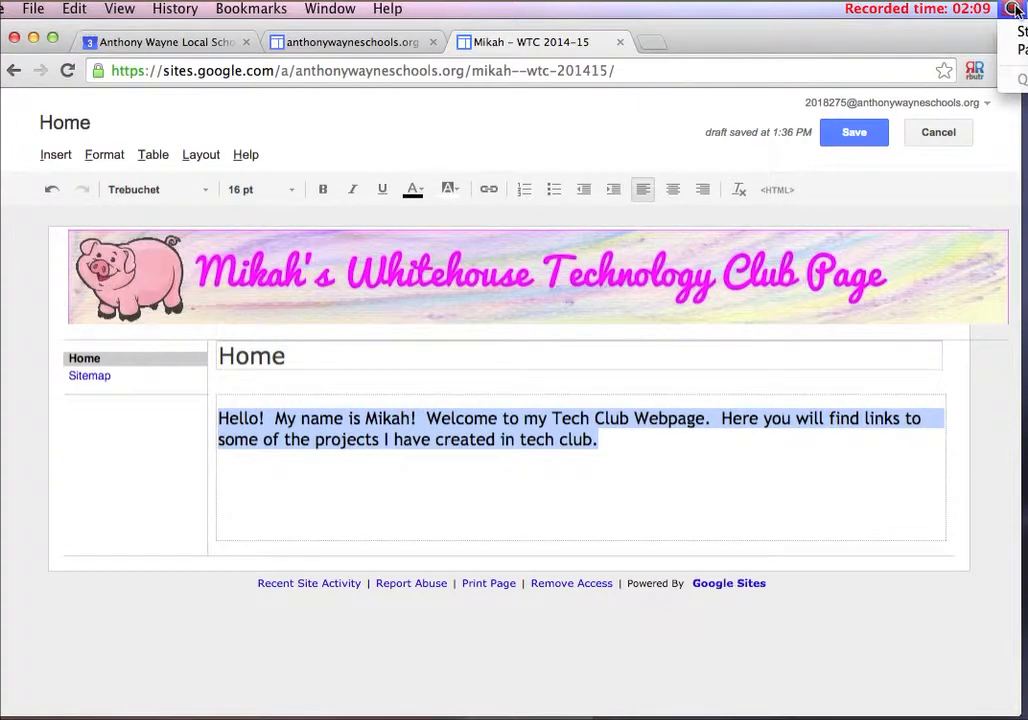
{"action": "left_click", "coordinate": [1020, 49]}
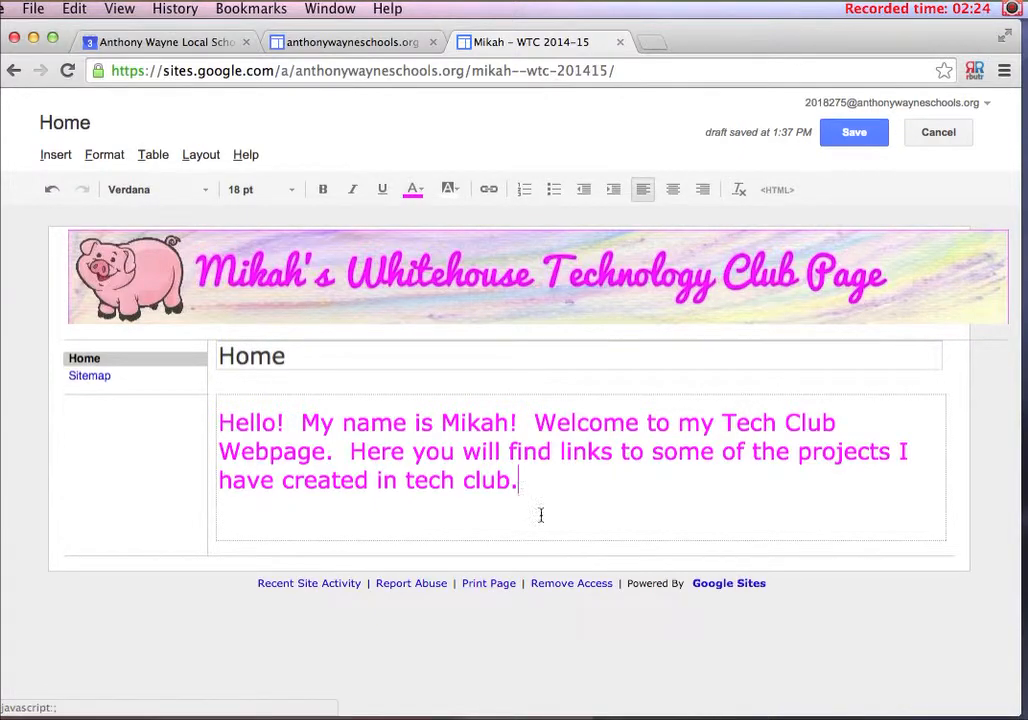
Save the Home page and create a top-level page named All About Me with the Web Page template
{"action": "left_click", "coordinate": [852, 133]}
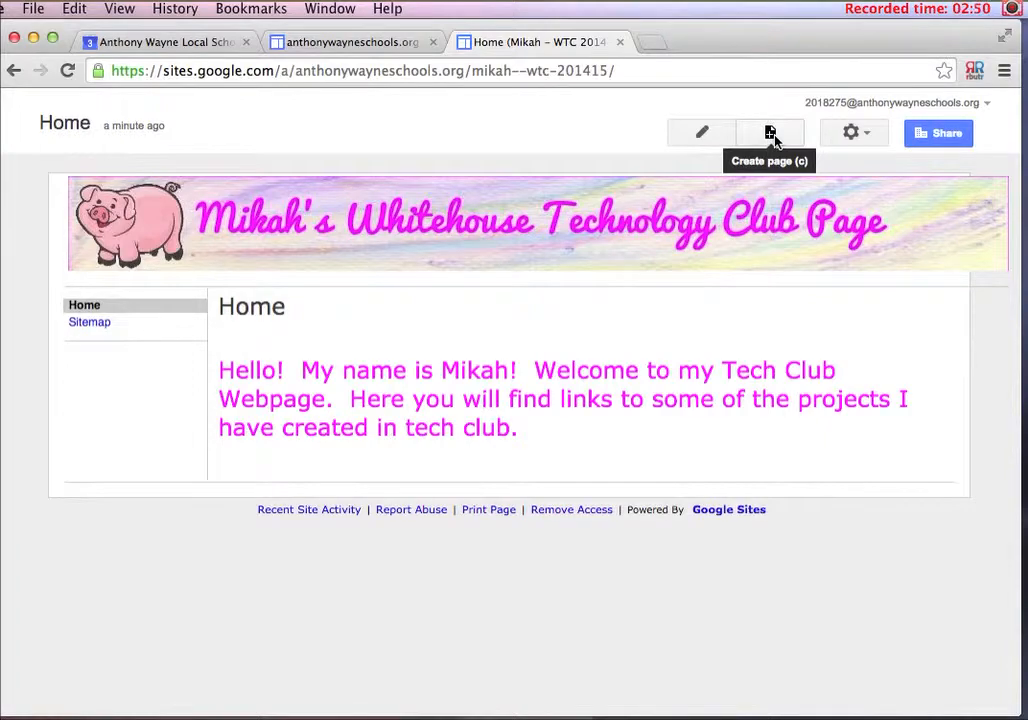
{"action": "left_click", "coordinate": [772, 136]}
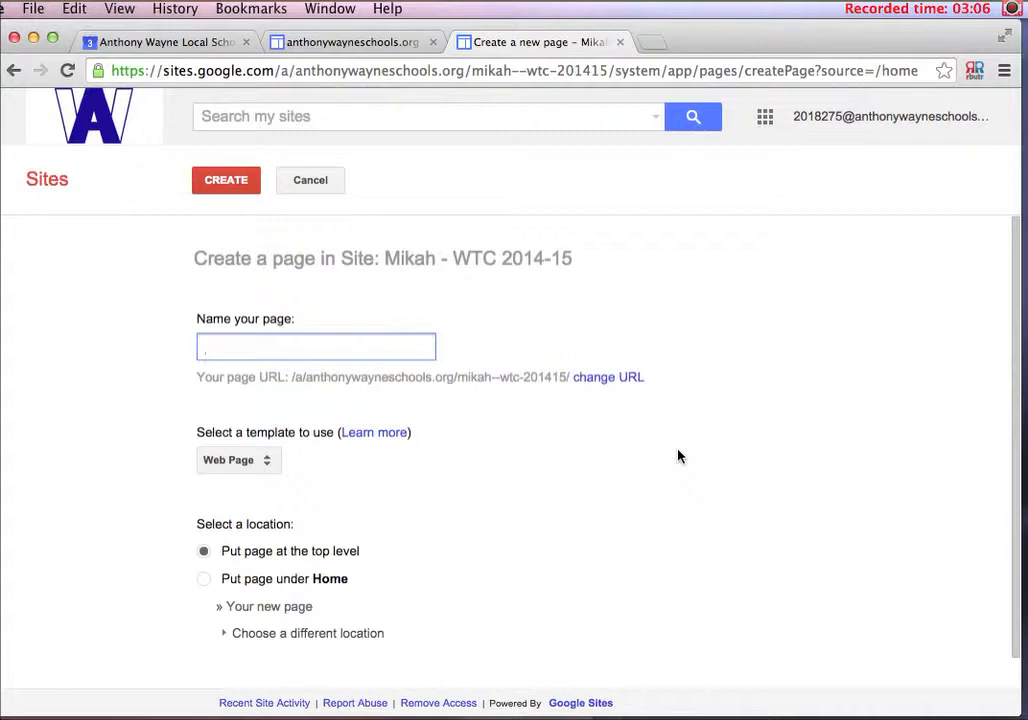
{"action": "type", "text": "All A"}
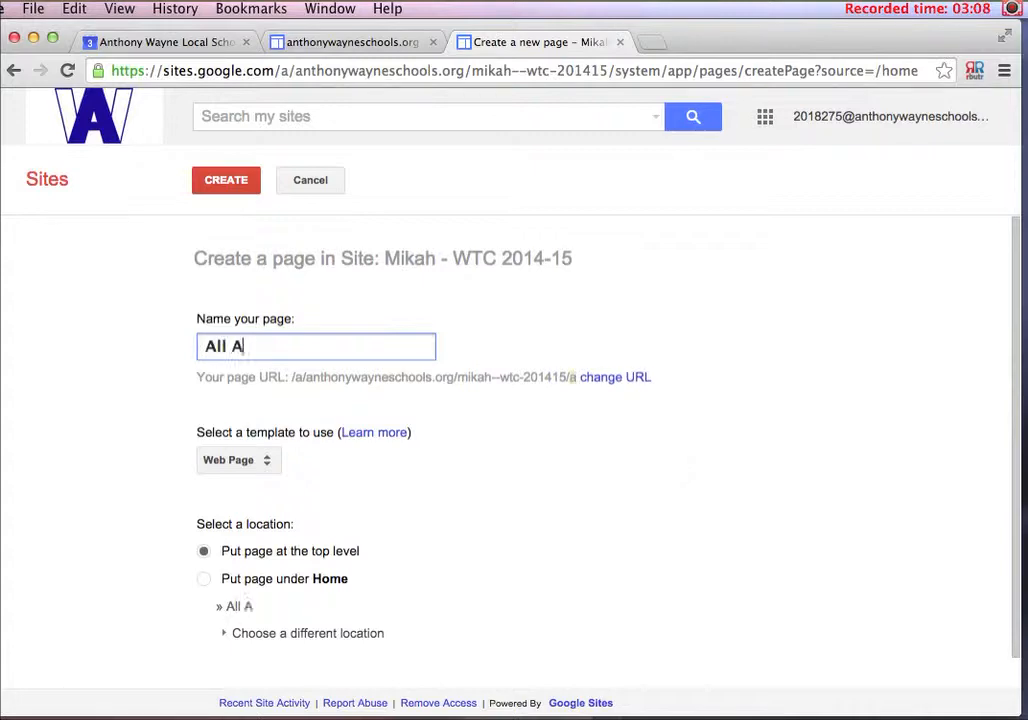
{"action": "type", "text": "bout Me"}
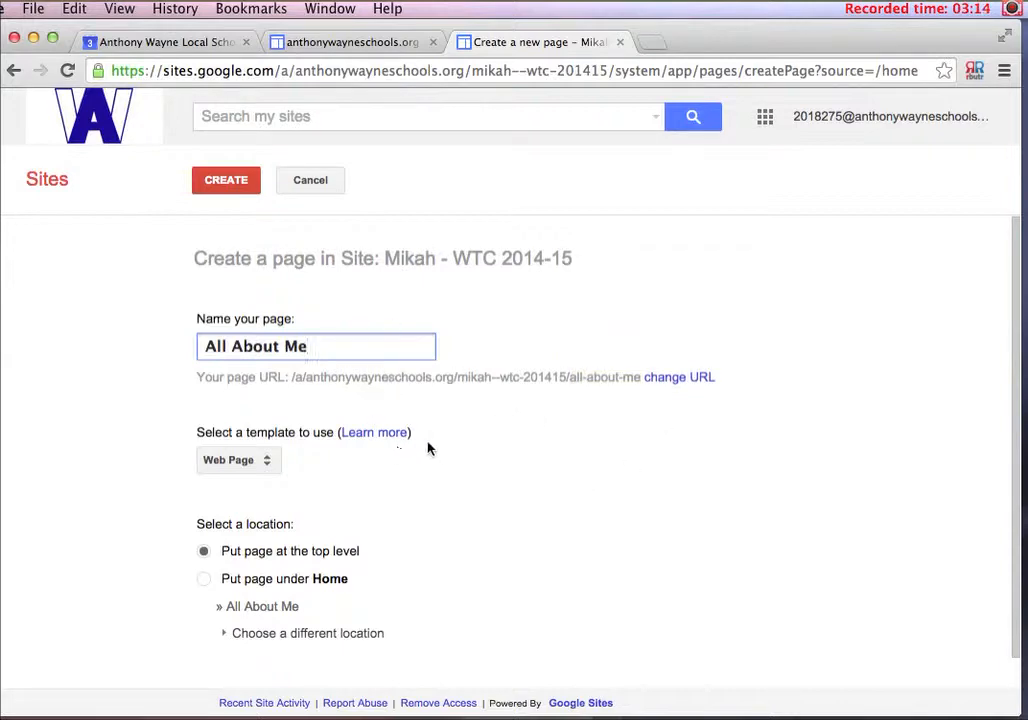
{"action": "scroll", "coordinate": [428, 448], "scroll_direction": "down", "scroll_amount": 1}
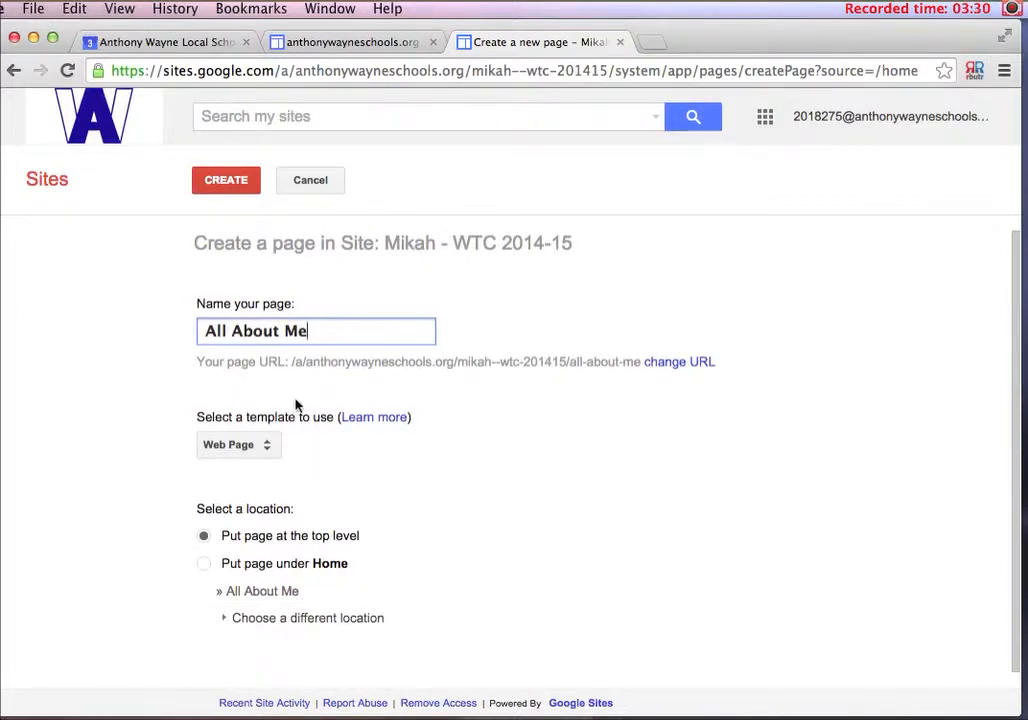
{"action": "scroll", "coordinate": [307, 440], "scroll_direction": "up", "scroll_amount": 1}
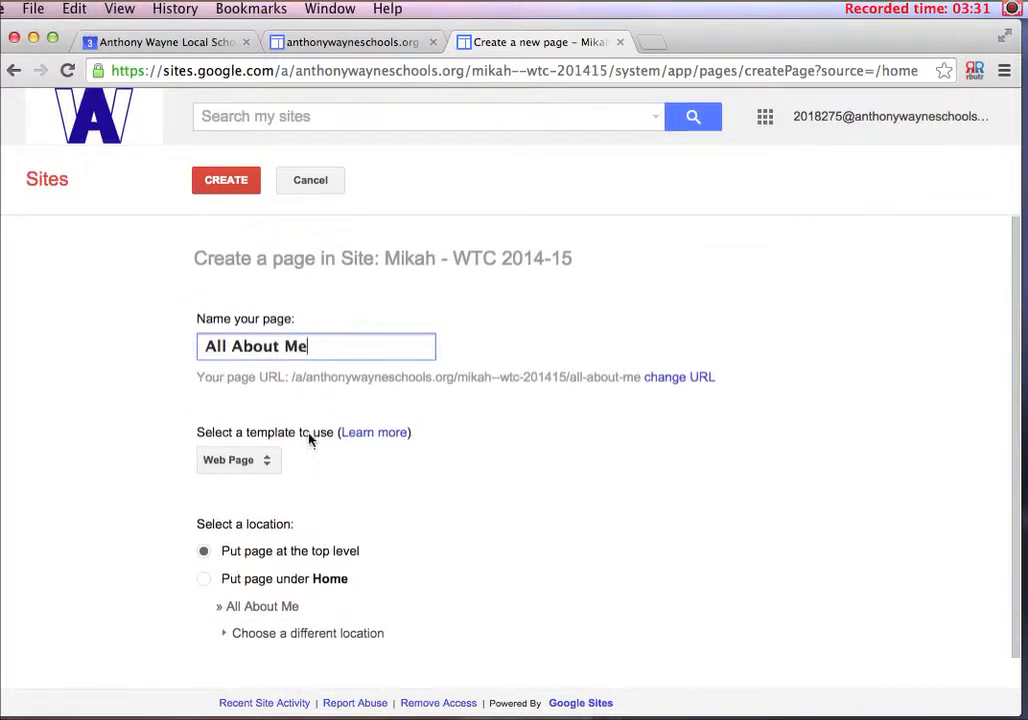
{"action": "left_click", "coordinate": [226, 184]}
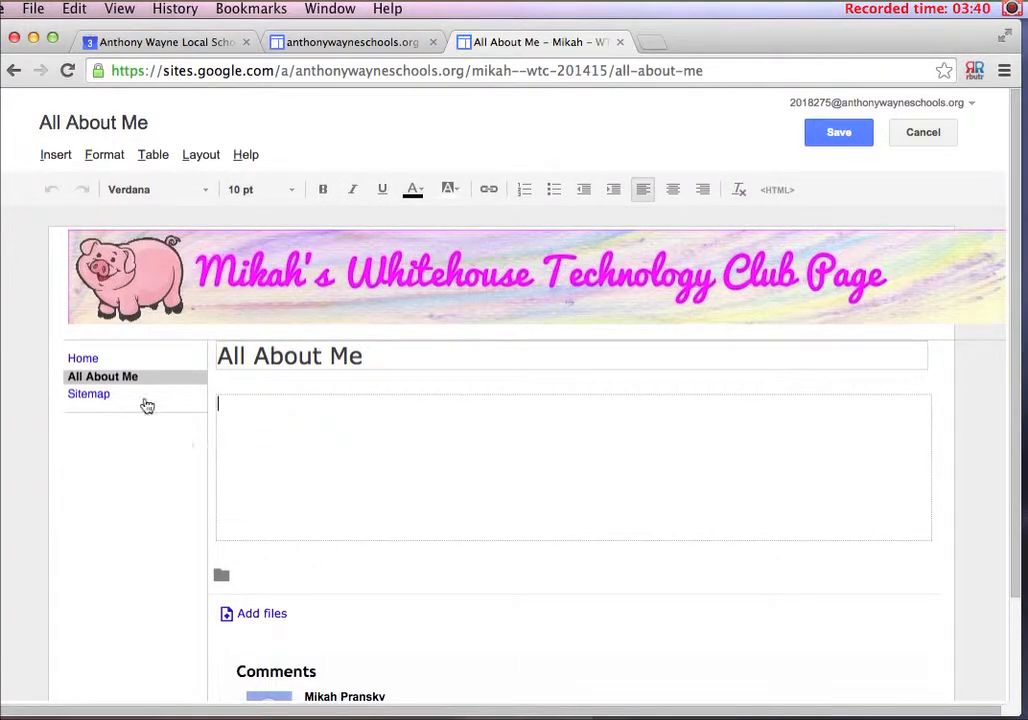
View the Home page, return to the All About Me page and open its body for editing
{"action": "left_click", "coordinate": [86, 362]}
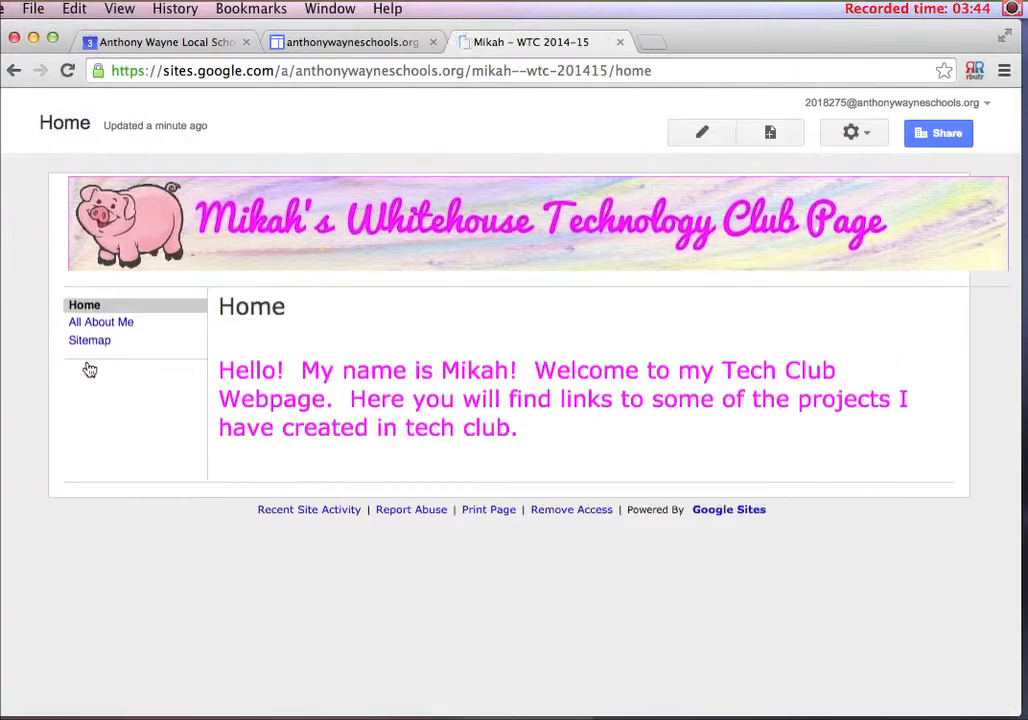
{"action": "left_click", "coordinate": [84, 323]}
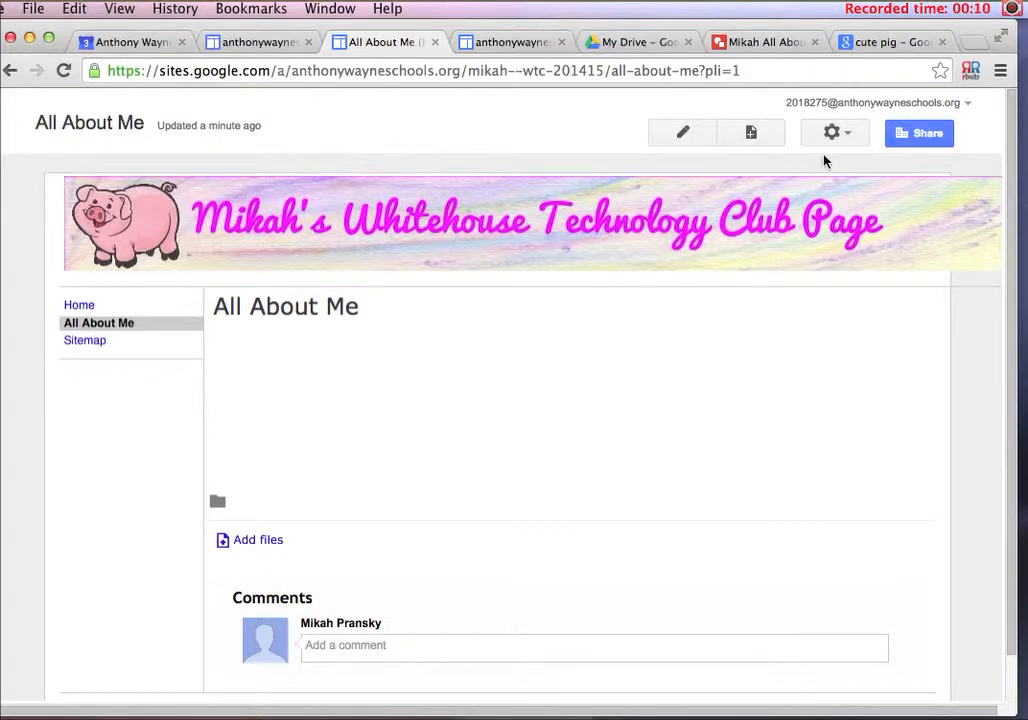
{"action": "left_click", "coordinate": [684, 134]}
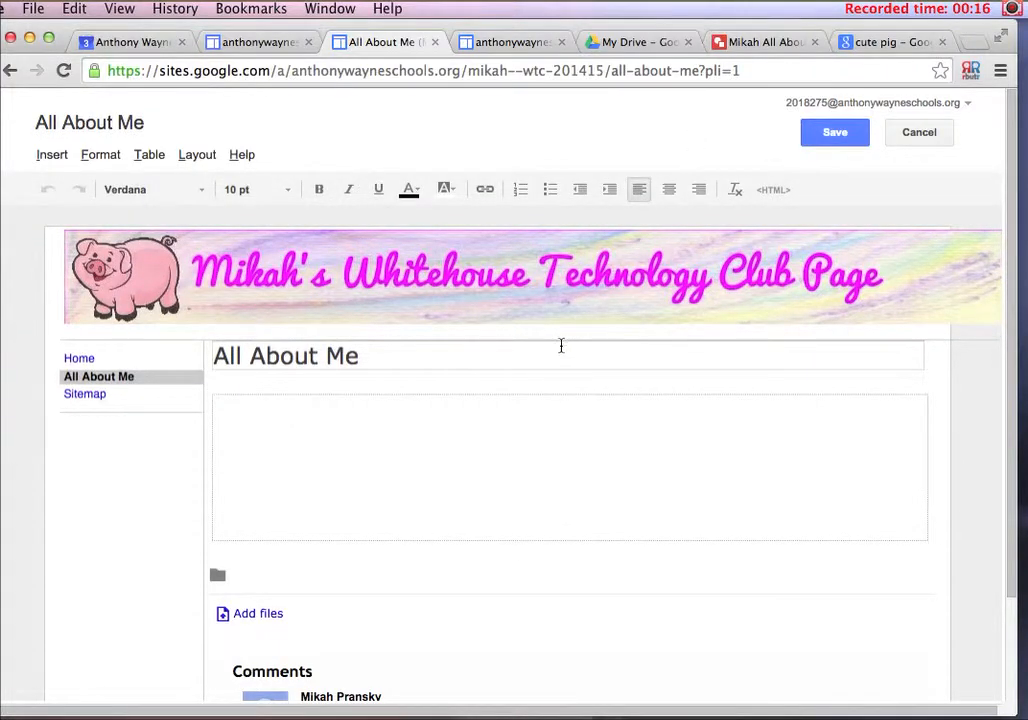
{"action": "double_click", "coordinate": [408, 357]}
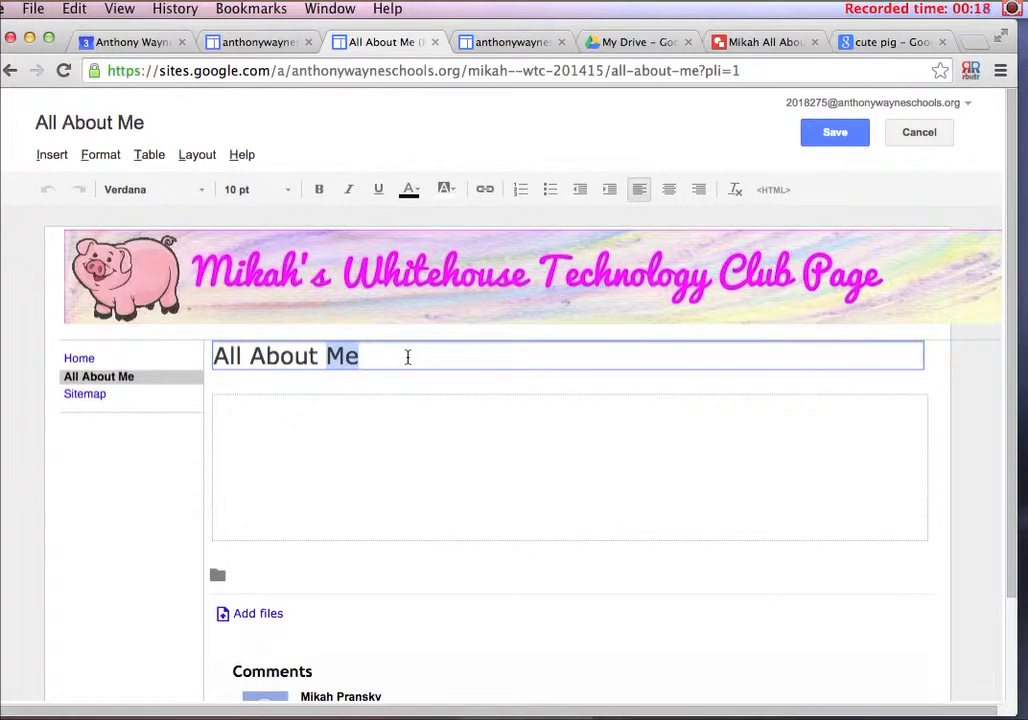
{"action": "left_click", "coordinate": [374, 420]}
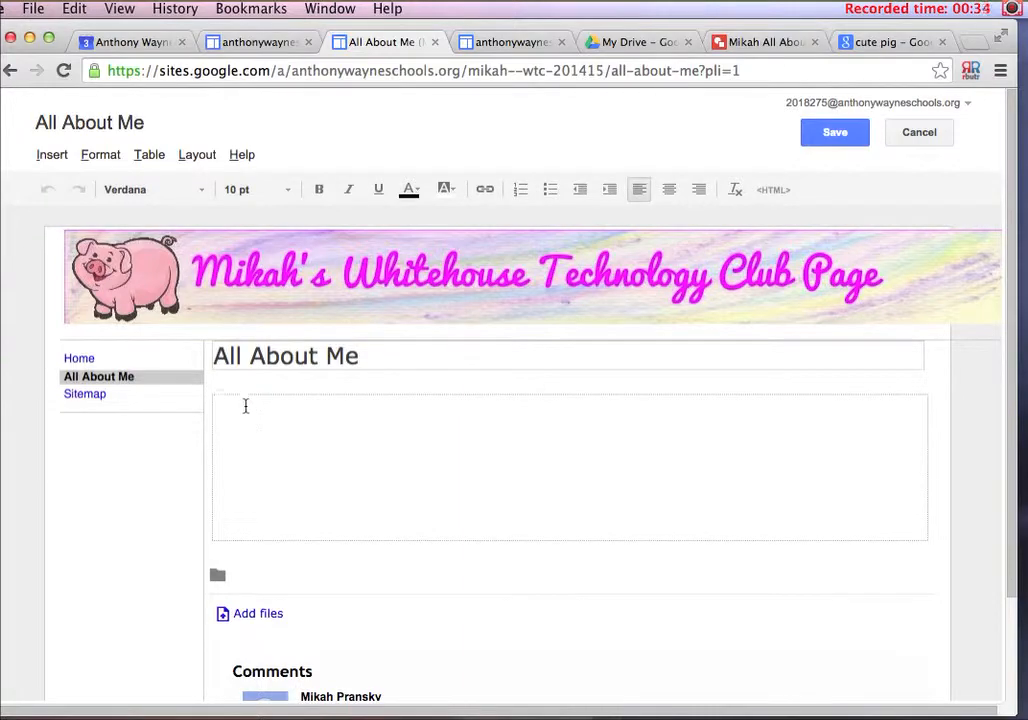
{"action": "left_click", "coordinate": [55, 156]}
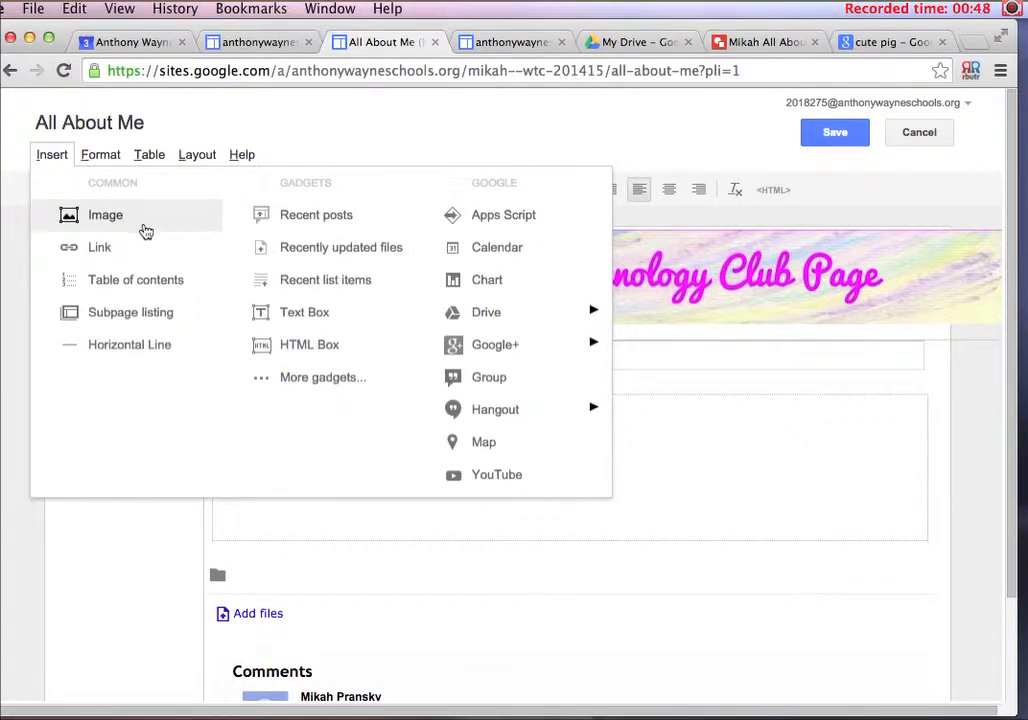
{"action": "mouse_move", "coordinate": [490, 314]}
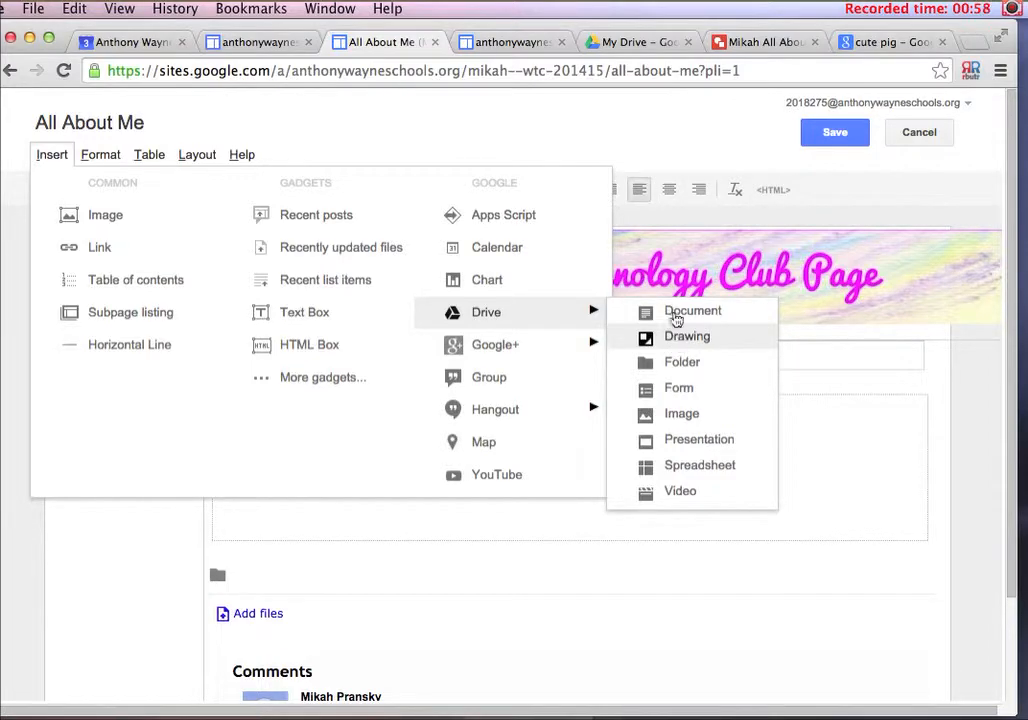
{"action": "left_click", "coordinate": [597, 133]}
Lower the browser window on the desktop and open the chooser for inserting a Google Drive drawing into the All About Me page
{"action": "left_click_drag", "start_coordinate": [574, 23], "coordinate": [568, 421]}
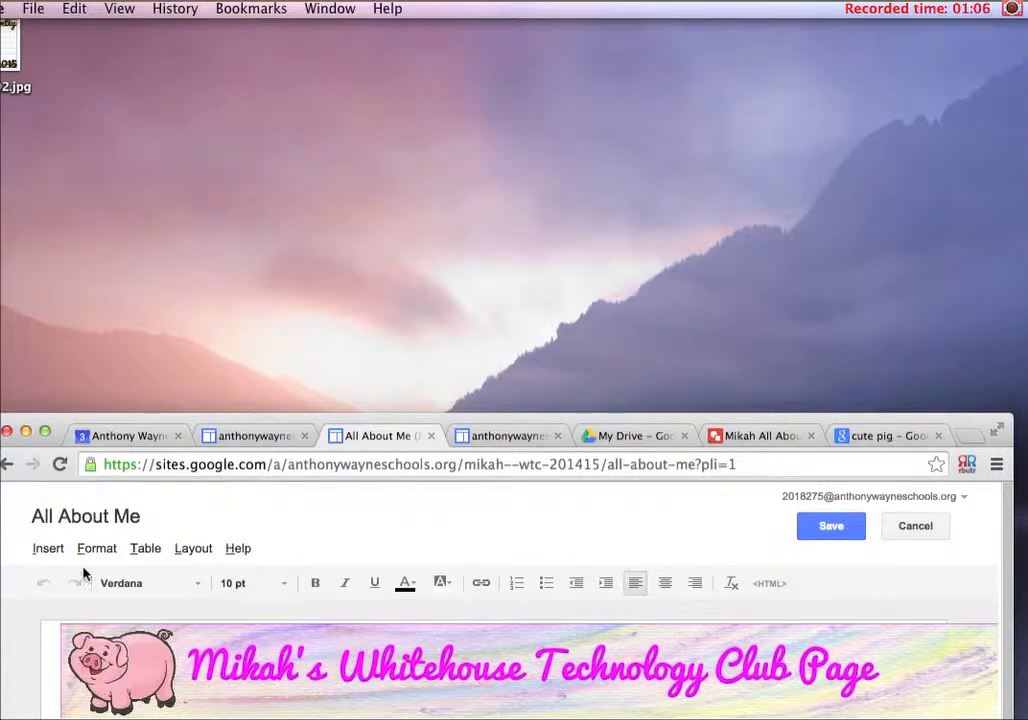
{"action": "left_click", "coordinate": [47, 552]}
{"action": "mouse_move", "coordinate": [500, 710]}
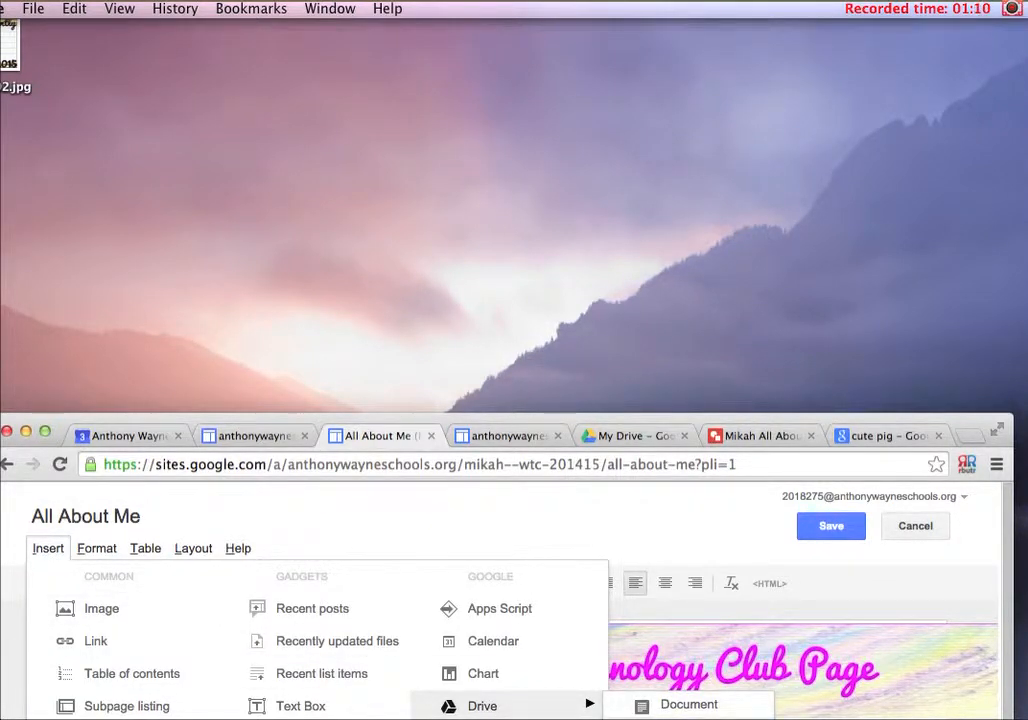
{"action": "left_click", "coordinate": [688, 705]}
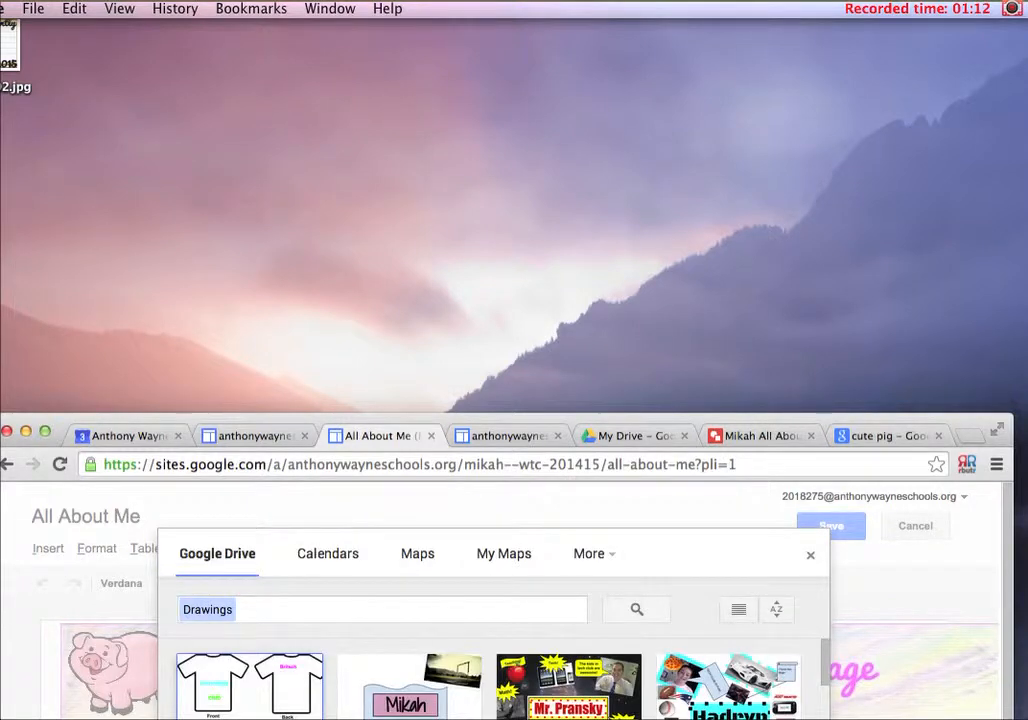
{"action": "left_click_drag", "start_coordinate": [665, 420], "coordinate": [663, 377]}
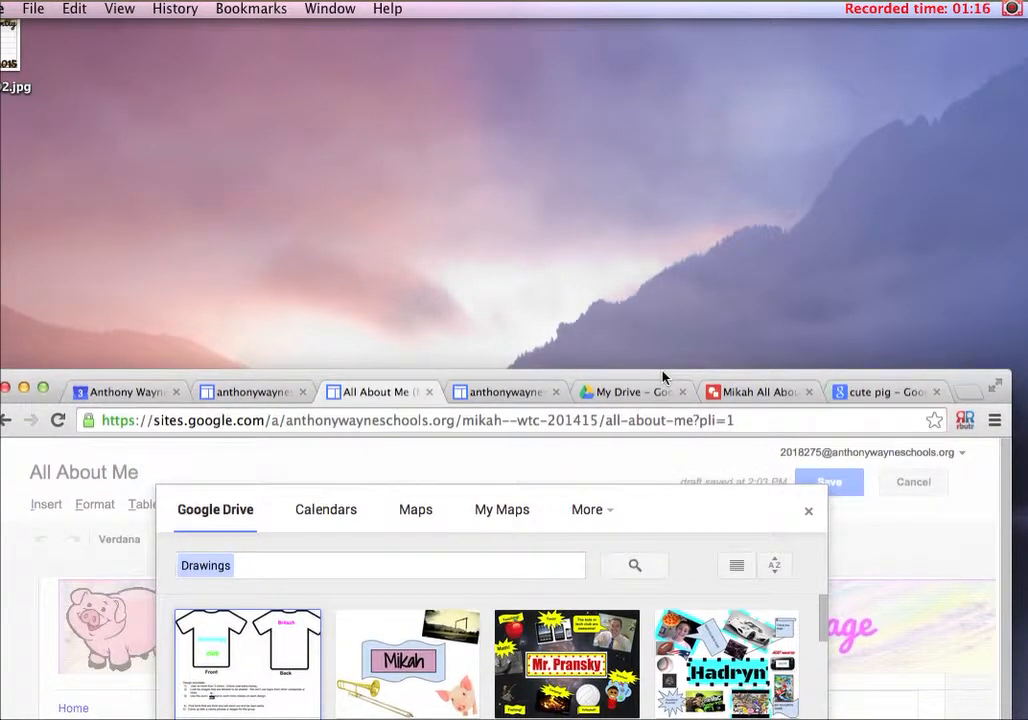
Search the Drive drawings by the student's first name and choose the matching All About Me drawing for insertion
{"action": "left_click", "coordinate": [294, 565]}
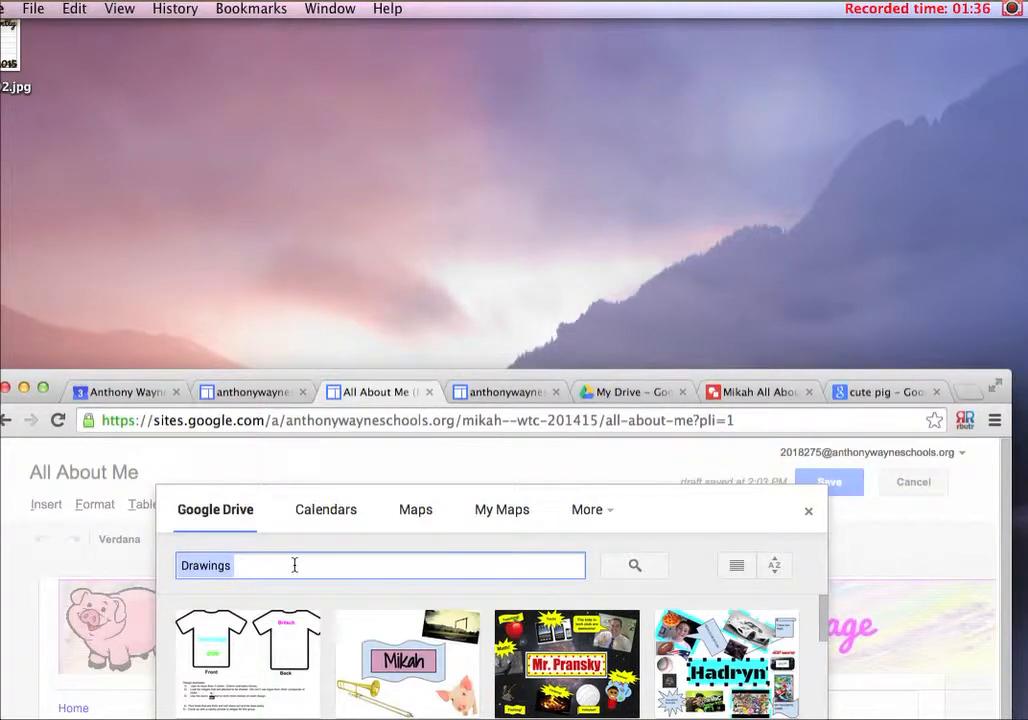
{"action": "type", "text": "M"}
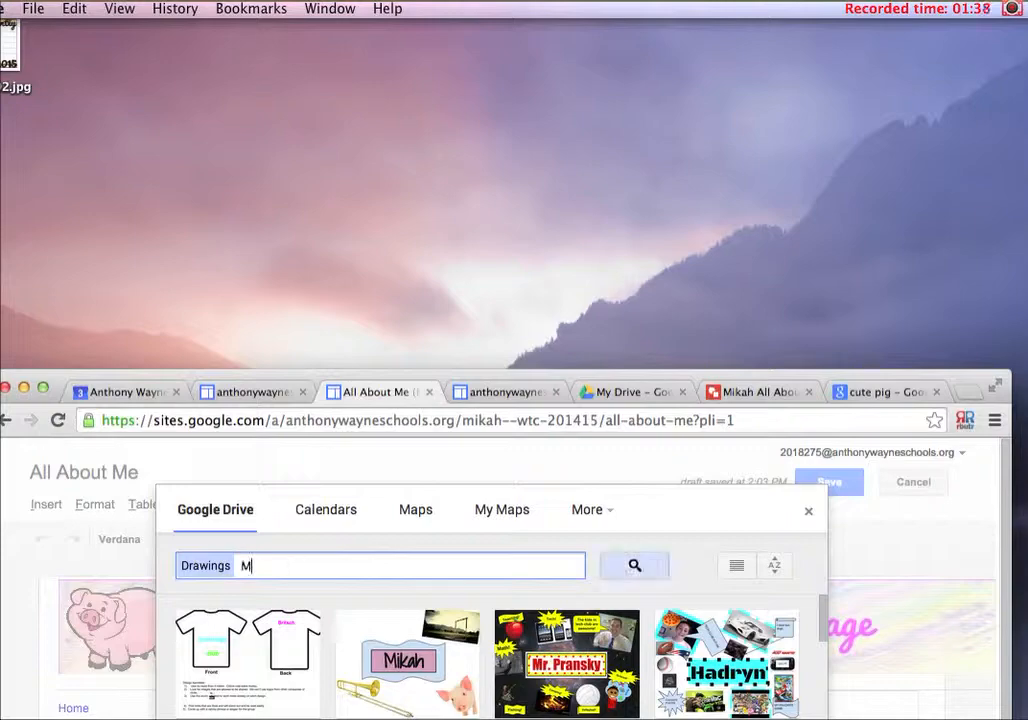
{"action": "type", "text": "Ikah"}
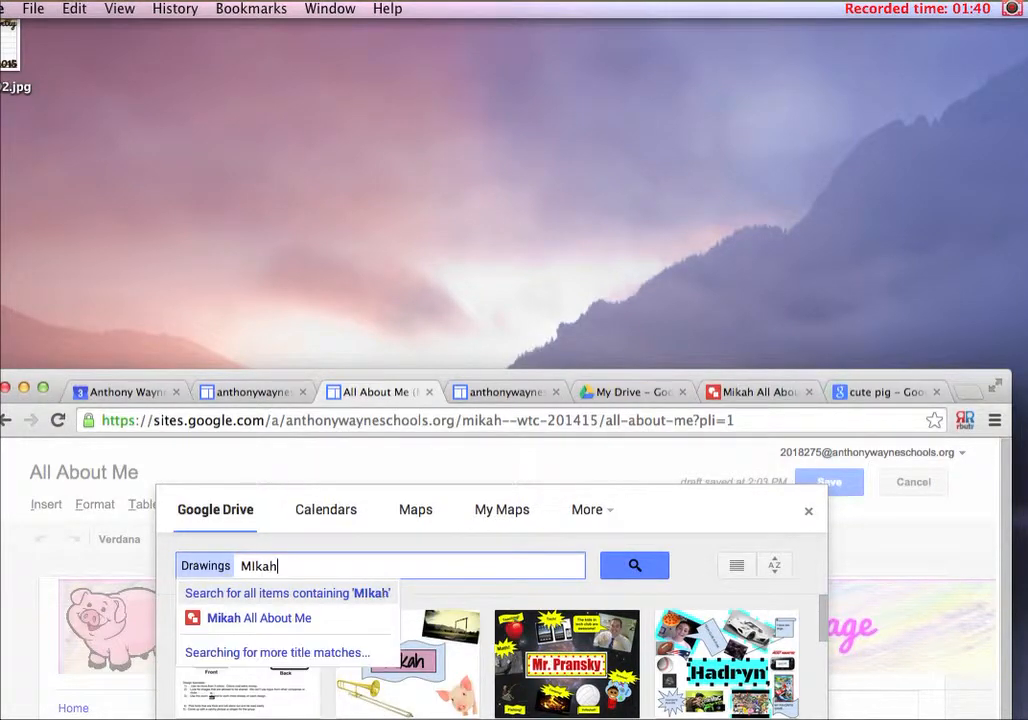
{"action": "left_click", "coordinate": [292, 620]}
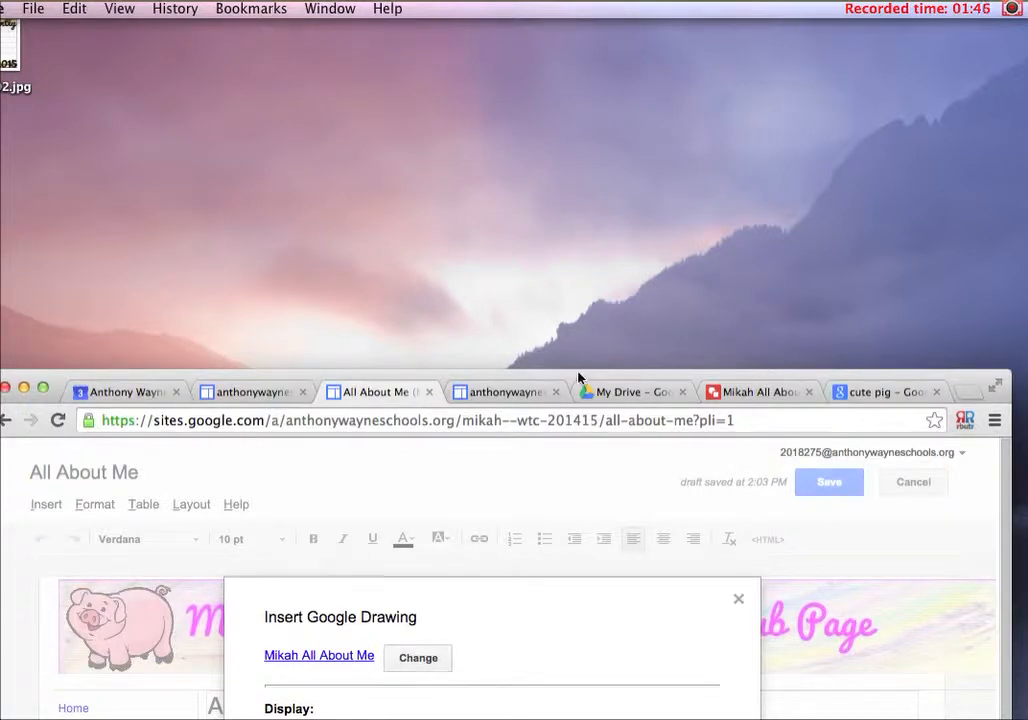
Raise the browser window and insert the chosen drawing with a height of 600 pixels and a width of 800 pixels
{"action": "left_click_drag", "start_coordinate": [578, 377], "coordinate": [584, 36]}
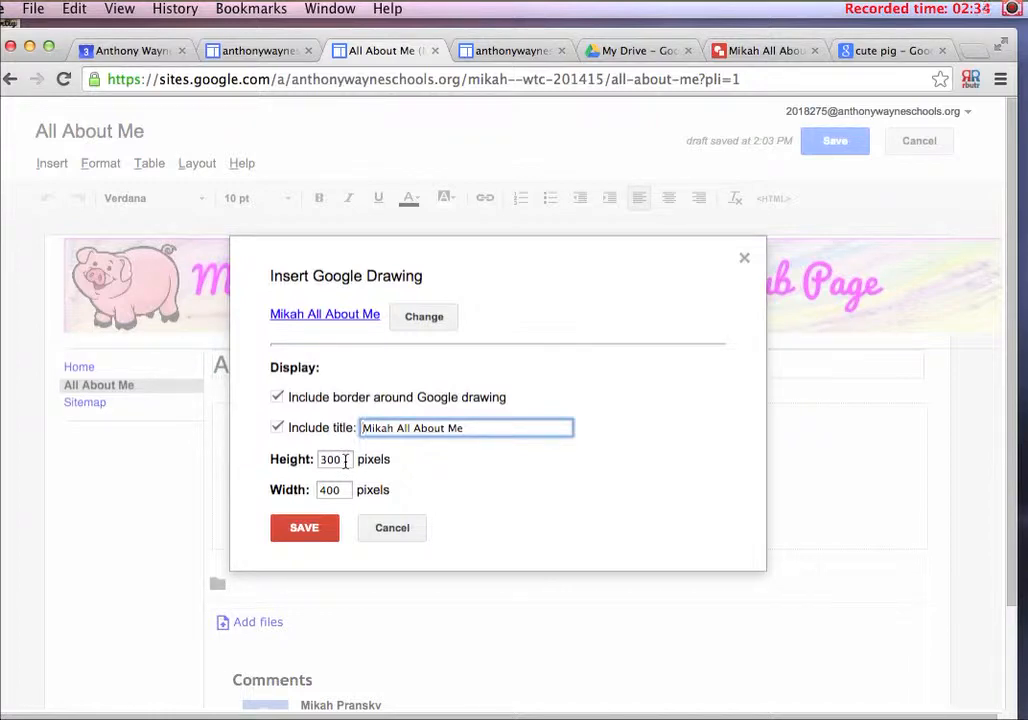
{"action": "left_click_drag", "start_coordinate": [345, 460], "coordinate": [313, 458]}
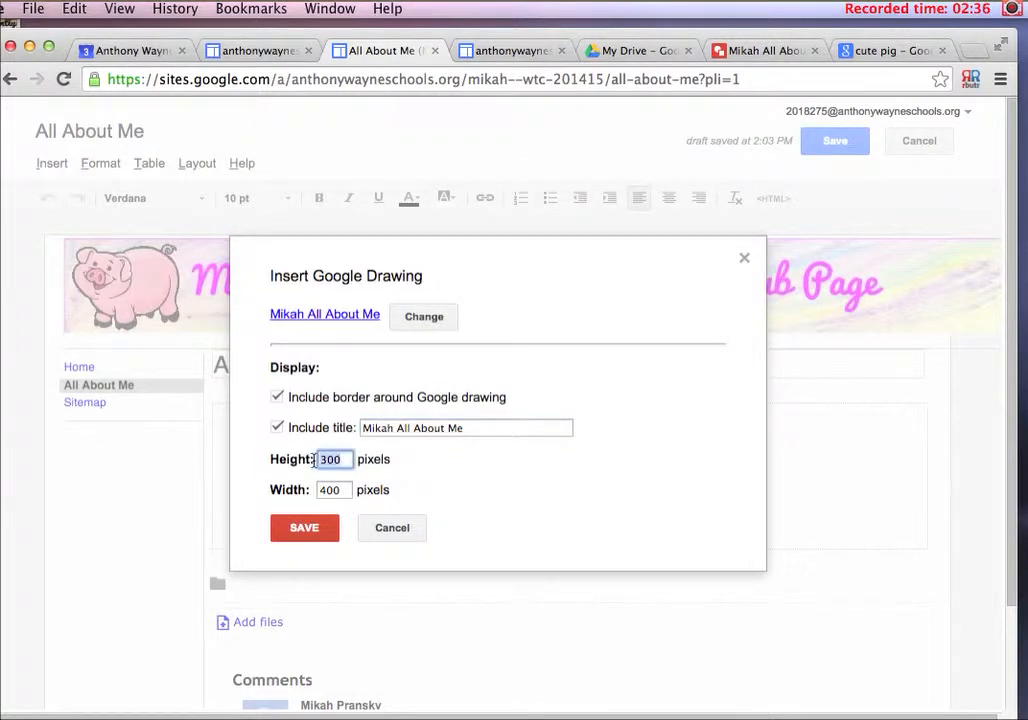
{"action": "type", "text": "800"}
{"action": "left_click", "coordinate": [297, 457]}
{"action": "type", "text": "300"}
{"action": "left_click_drag", "start_coordinate": [344, 461], "coordinate": [308, 461]}
{"action": "type", "text": "600"}
{"action": "left_click_drag", "start_coordinate": [342, 490], "coordinate": [314, 490]}
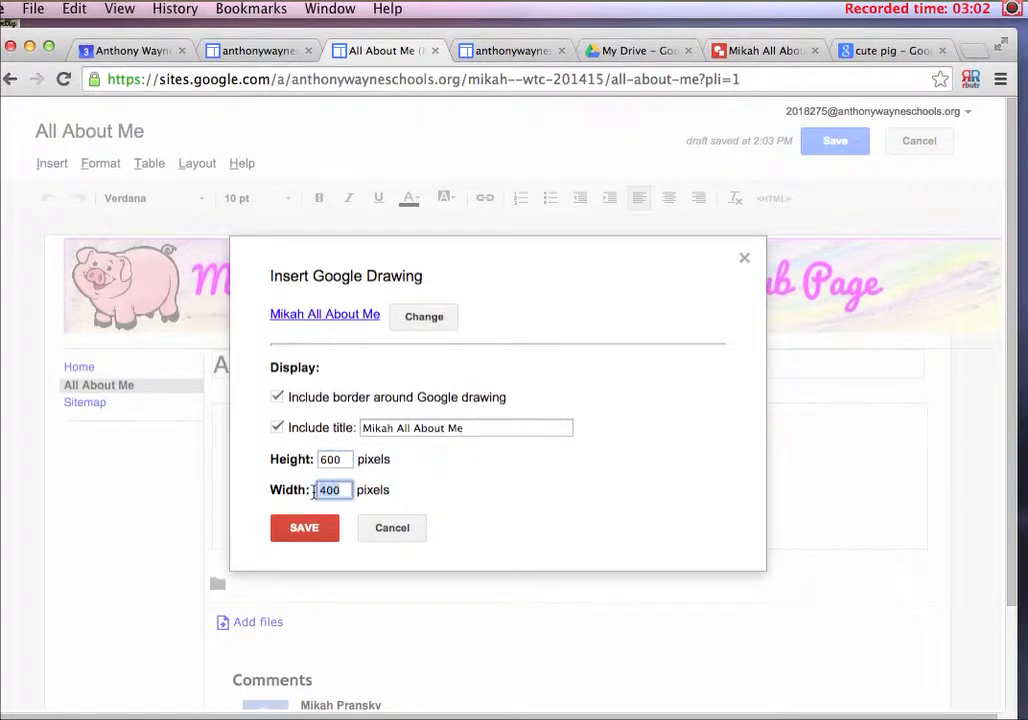
{"action": "type", "text": "8"}
{"action": "left_click", "coordinate": [322, 532]}
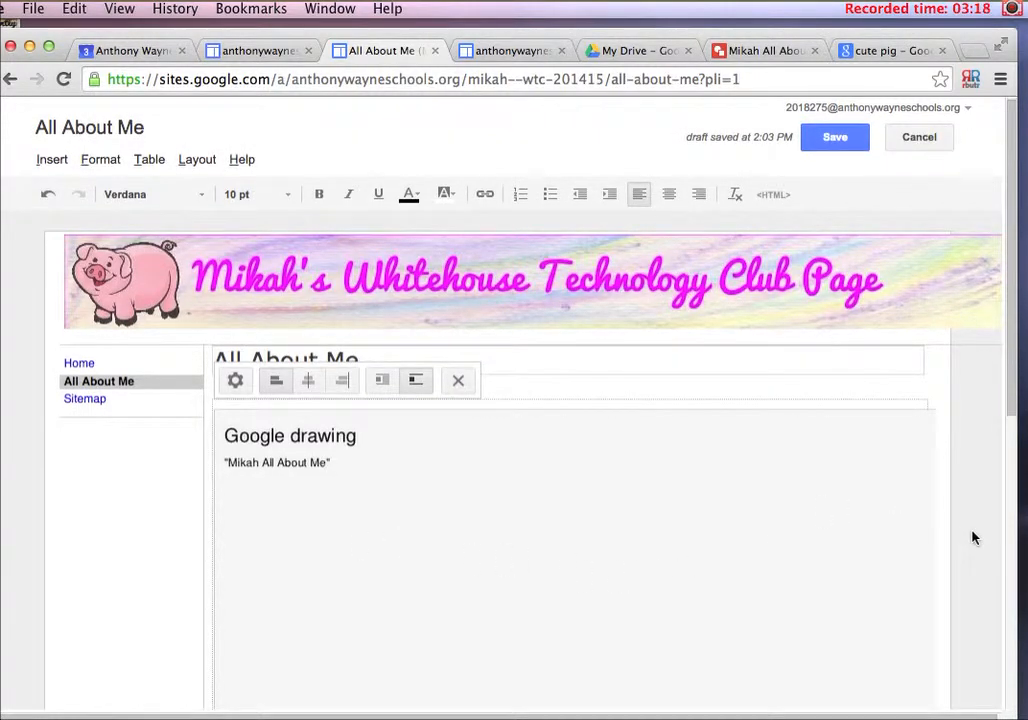
Center-align the inserted Google drawing in the body of the All About Me page
{"action": "scroll", "coordinate": [971, 538], "scroll_direction": "down", "scroll_amount": 4}
{"action": "scroll", "coordinate": [971, 538], "scroll_direction": "down", "scroll_amount": 5}
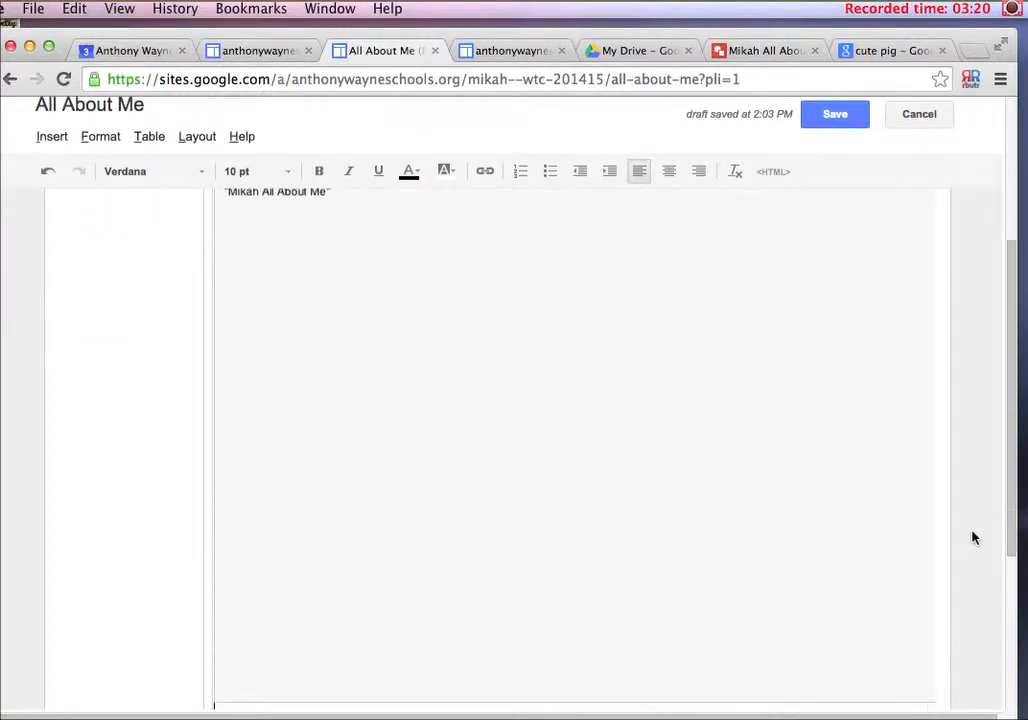
{"action": "scroll", "coordinate": [971, 538], "scroll_direction": "up", "scroll_amount": 5}
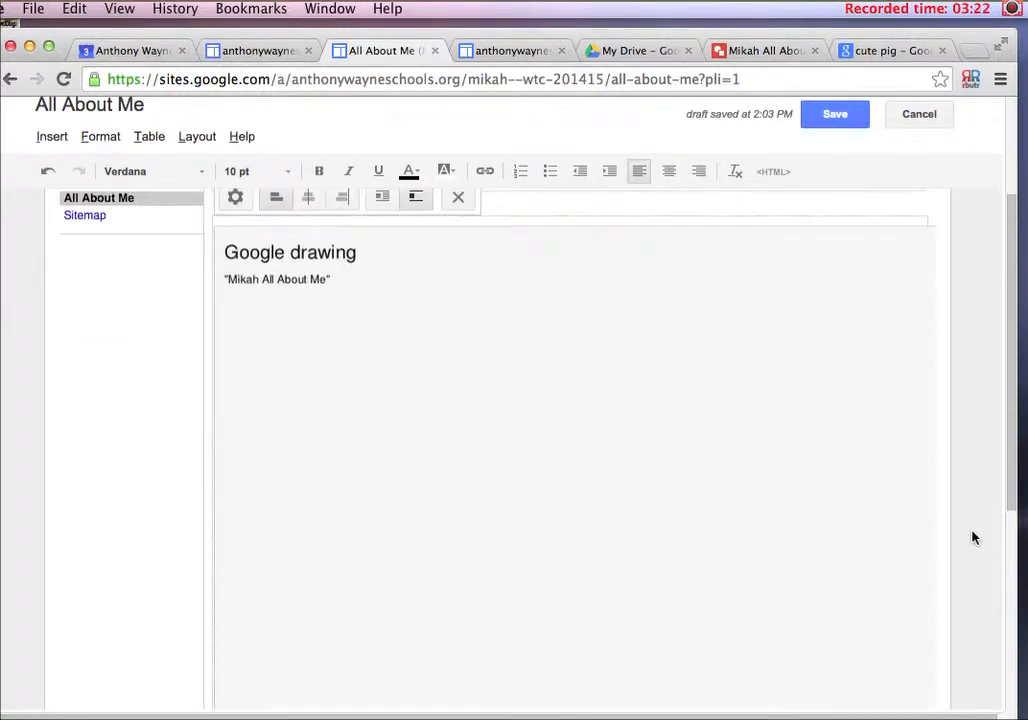
{"action": "scroll", "coordinate": [971, 538], "scroll_direction": "up", "scroll_amount": 4}
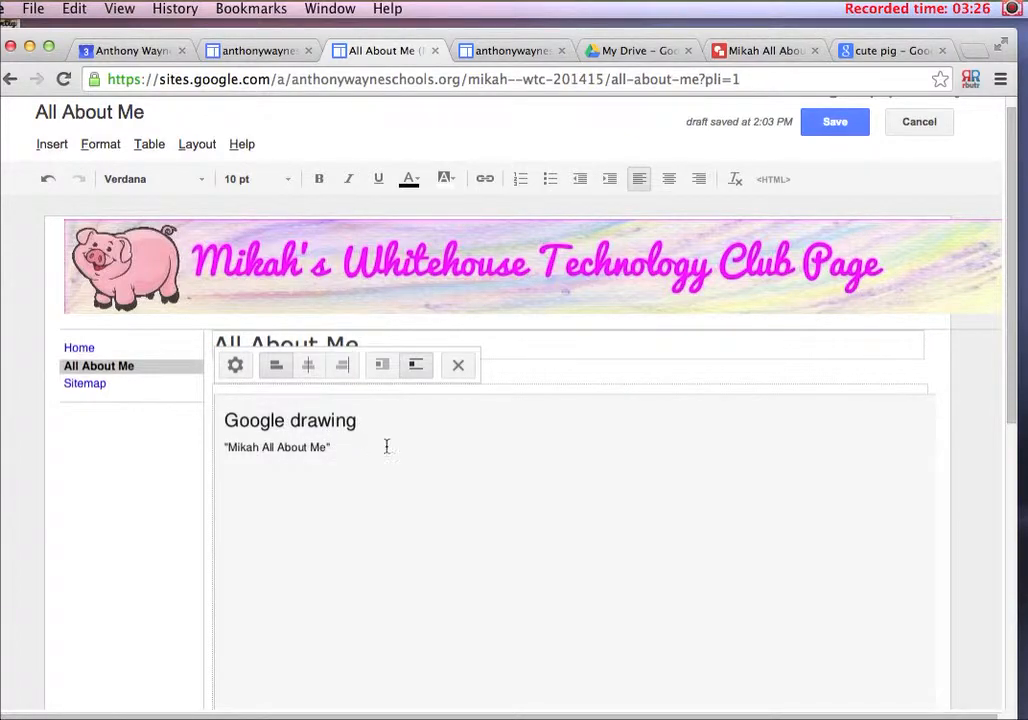
{"action": "scroll", "coordinate": [439, 465], "scroll_direction": "down", "scroll_amount": 1}
{"action": "scroll", "coordinate": [439, 465], "scroll_direction": "up", "scroll_amount": 1}
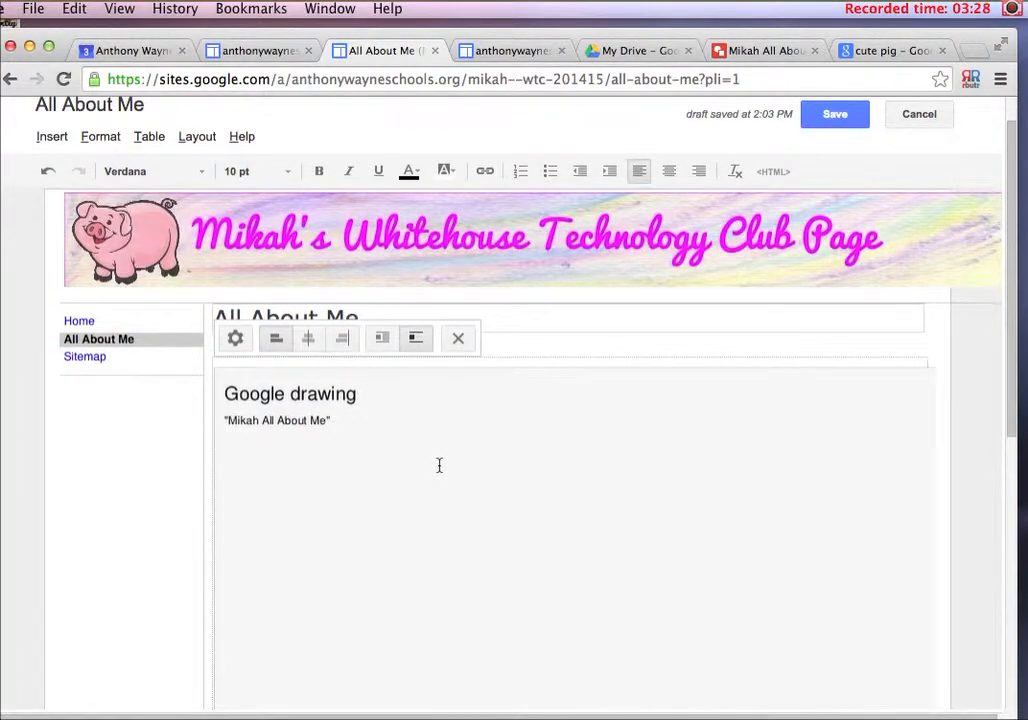
{"action": "scroll", "coordinate": [439, 465], "scroll_direction": "up", "scroll_amount": 1}
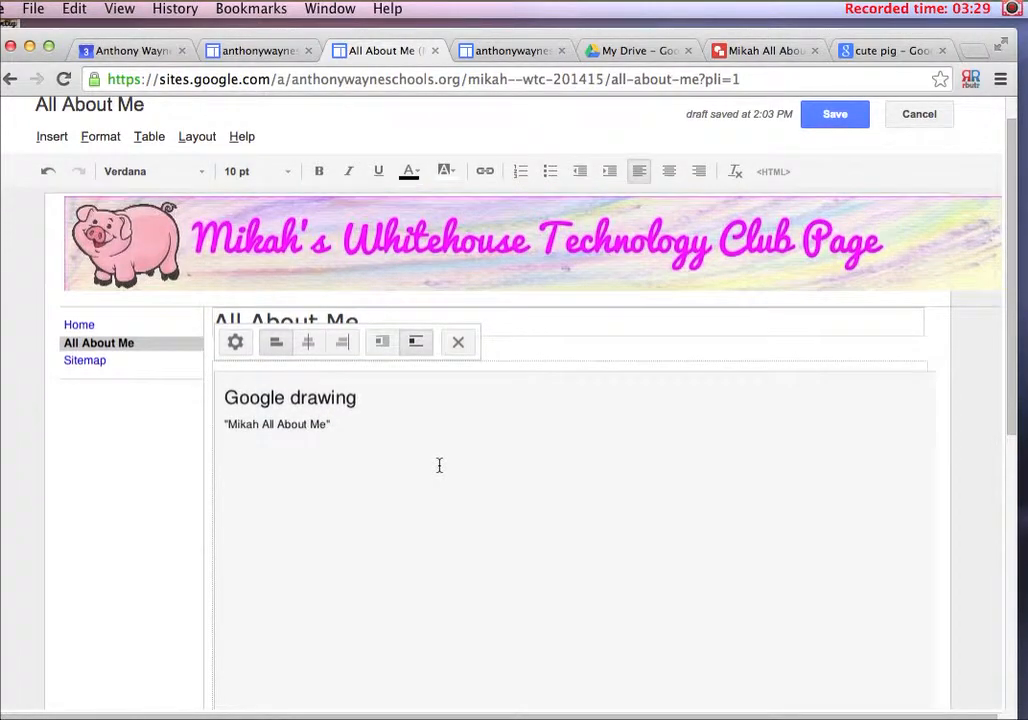
{"action": "left_click", "coordinate": [309, 345]}
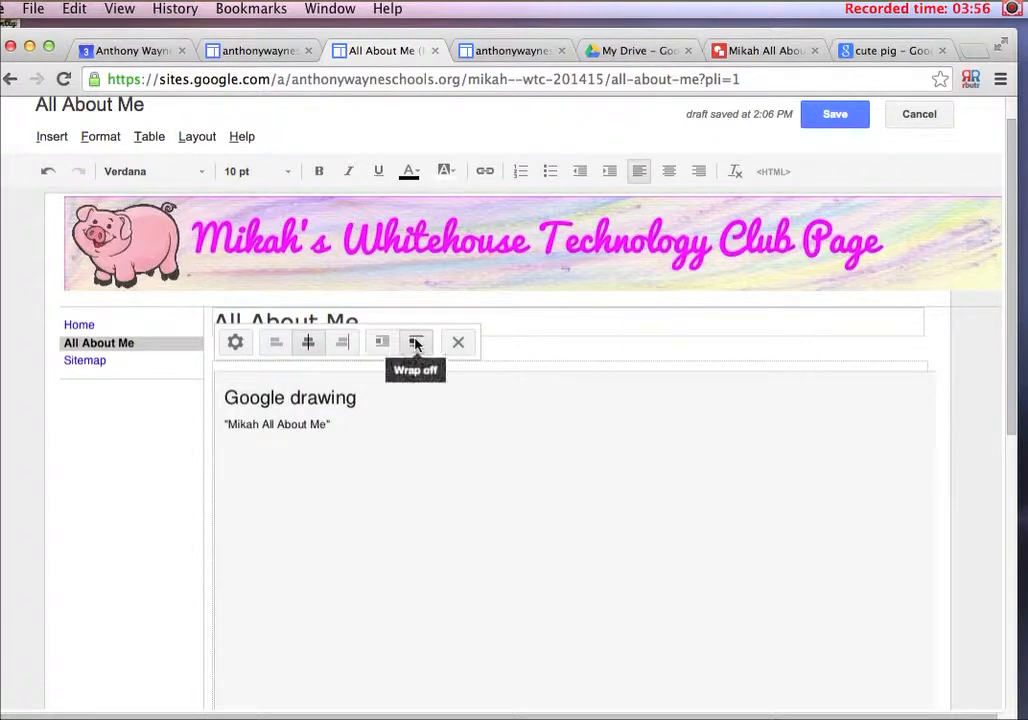
Review the inserted drawing's properties, cancel out of them and save the All About Me page
{"action": "left_click", "coordinate": [236, 345]}
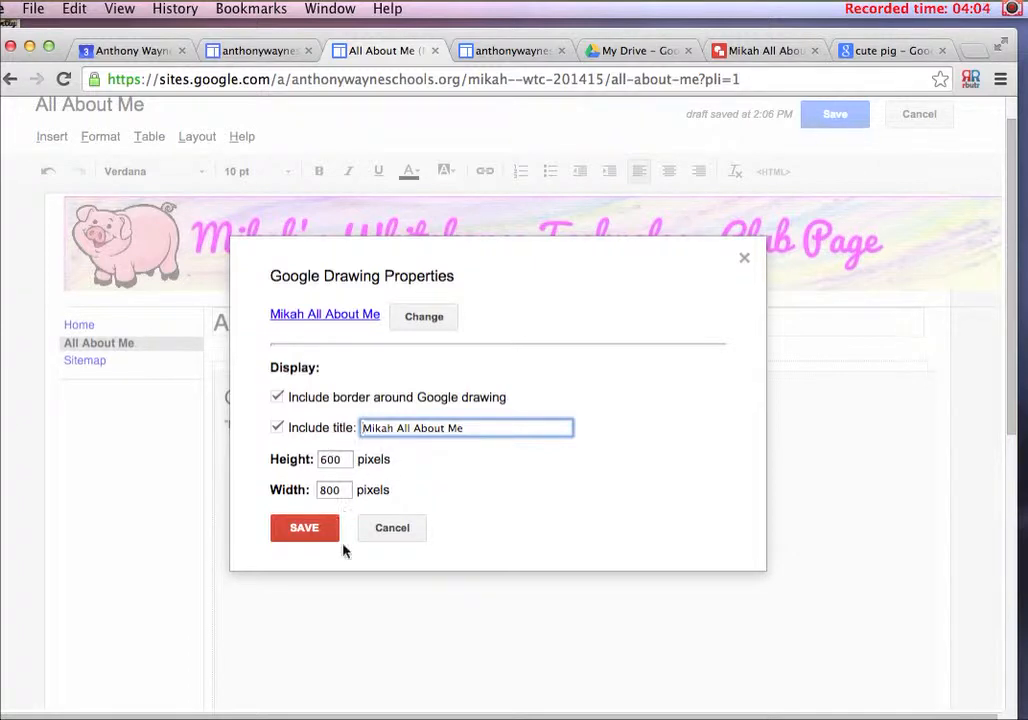
{"action": "left_click", "coordinate": [383, 537]}
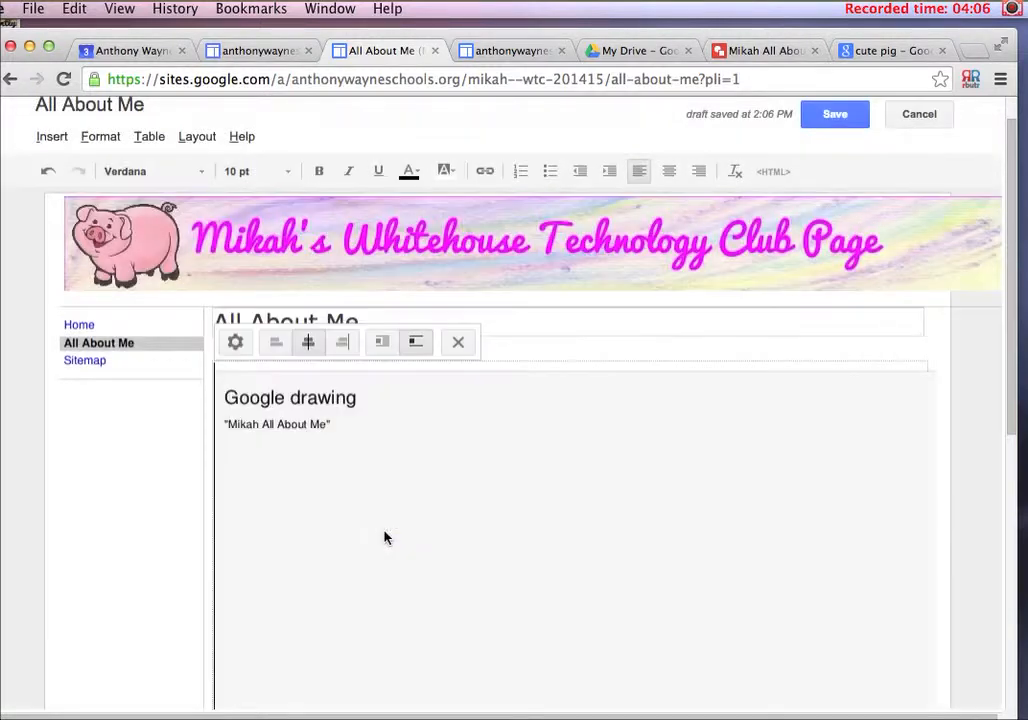
{"action": "left_click", "coordinate": [458, 344]}
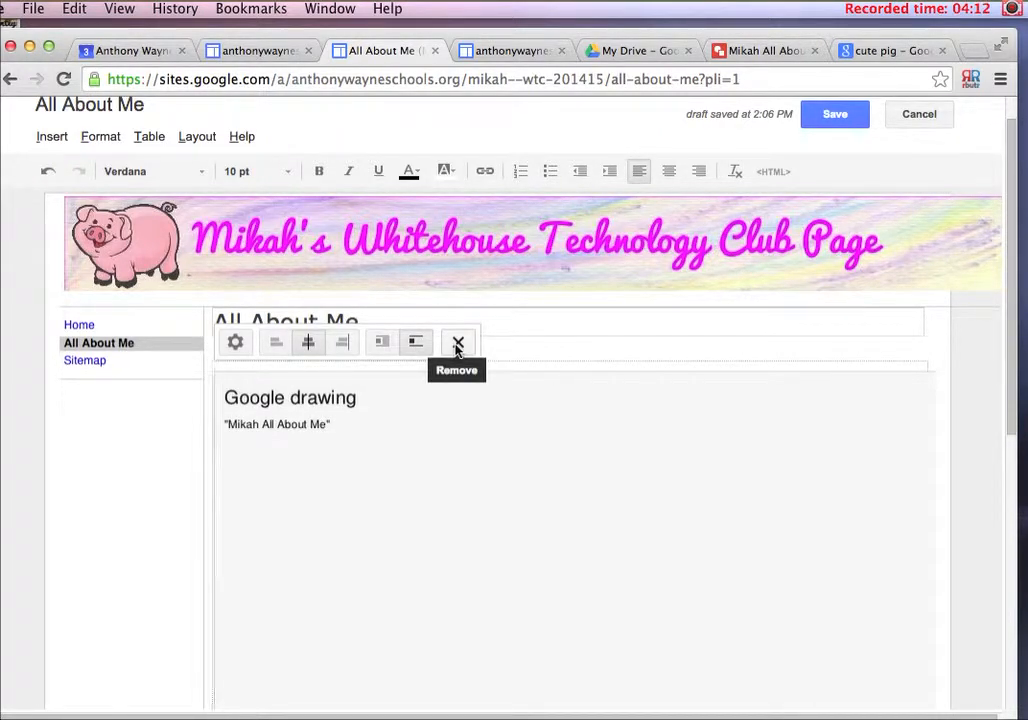
{"action": "left_click", "coordinate": [839, 119]}
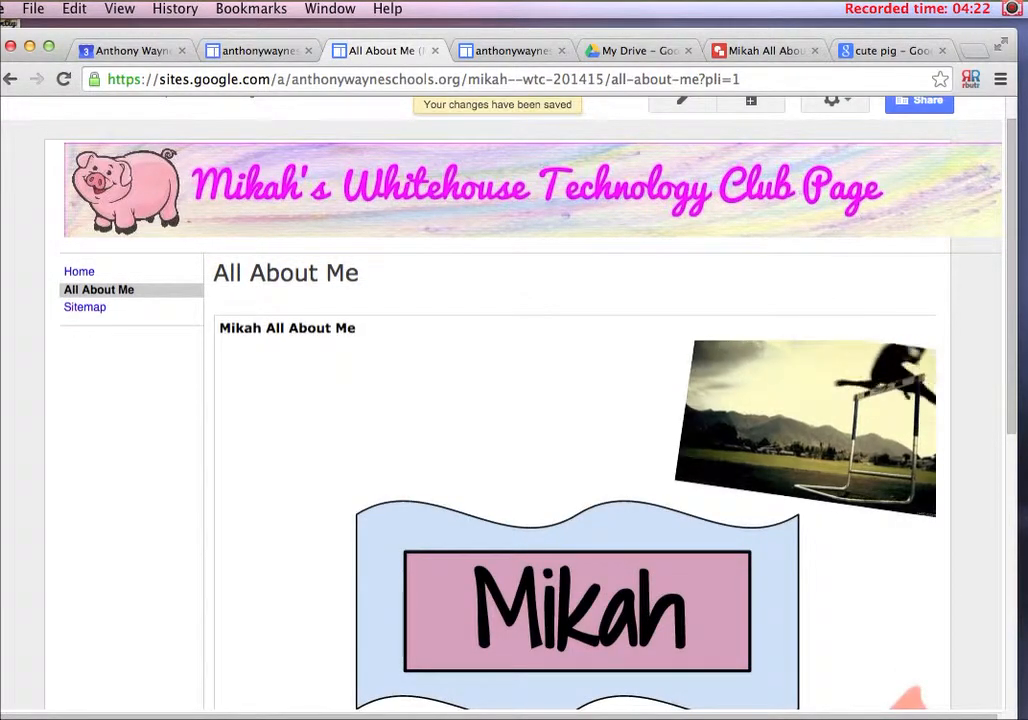
Examine how the embedded drawing displays over its full height on the saved All About Me page
{"action": "scroll", "coordinate": [995, 677], "scroll_direction": "down", "scroll_amount": 2}
{"action": "scroll", "coordinate": [995, 677], "scroll_direction": "down", "scroll_amount": 5}
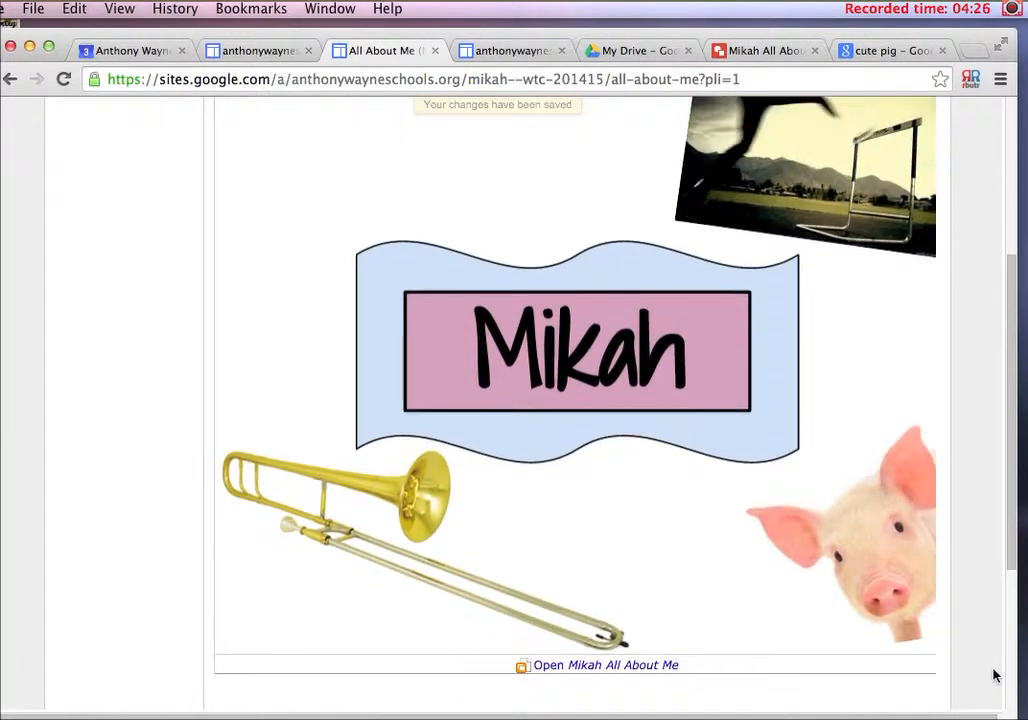
{"action": "scroll", "coordinate": [995, 677], "scroll_direction": "up", "scroll_amount": 2}
{"action": "scroll", "coordinate": [995, 677], "scroll_direction": "down", "scroll_amount": 2}
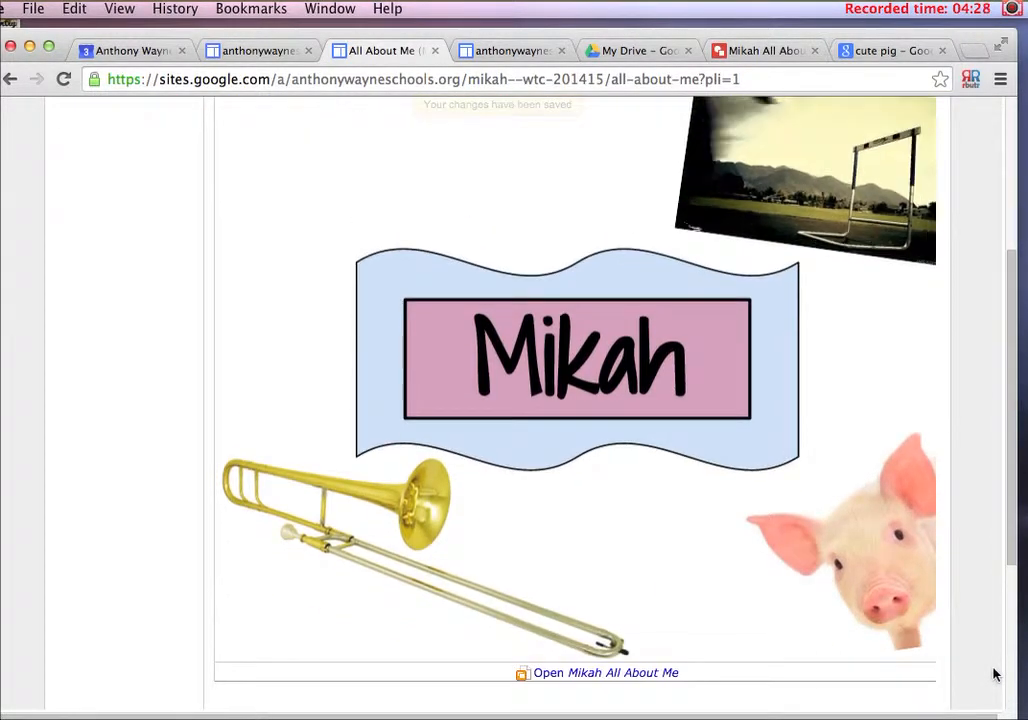
{"action": "scroll", "coordinate": [995, 677], "scroll_direction": "up", "scroll_amount": 2}
{"action": "scroll", "coordinate": [995, 675], "scroll_direction": "up", "scroll_amount": 3}
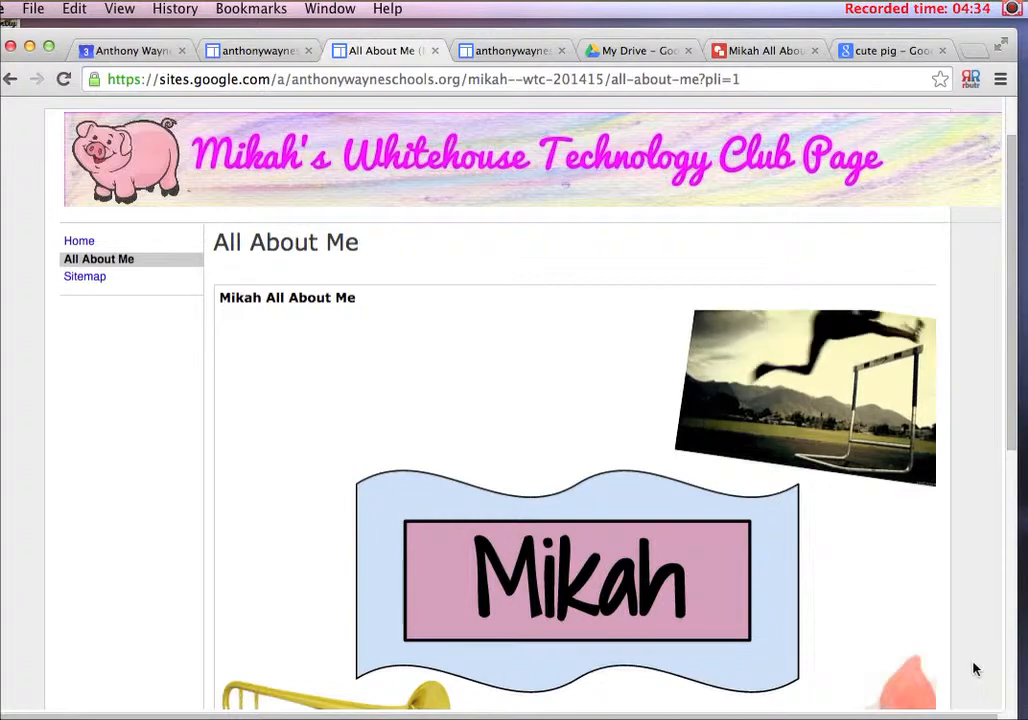
{"action": "scroll", "coordinate": [975, 669], "scroll_direction": "up", "scroll_amount": 2}
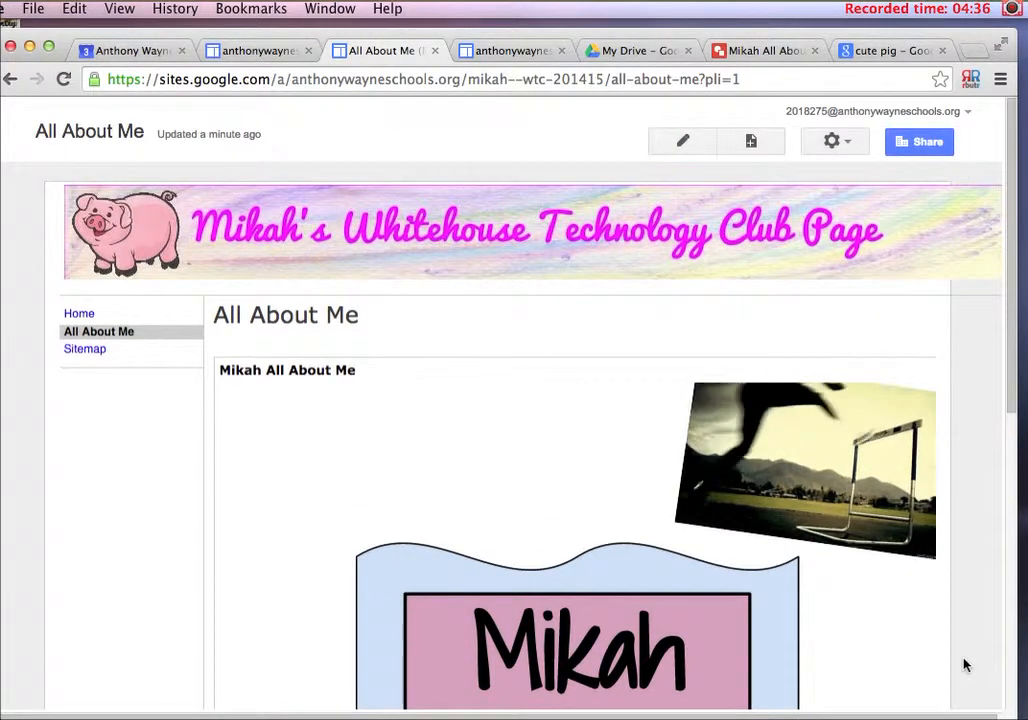